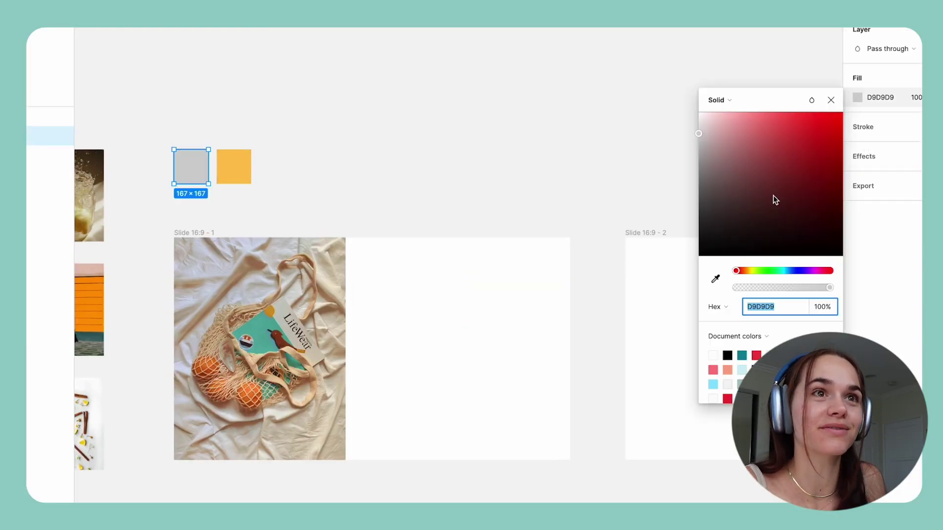
Step: Make the grey swatch light blue from hex 7FBAB4, then select both colour swatches
type("7FBAB4")
key("Return")
left_click_drag(781, 271, 787, 270)
left_click(741, 126)
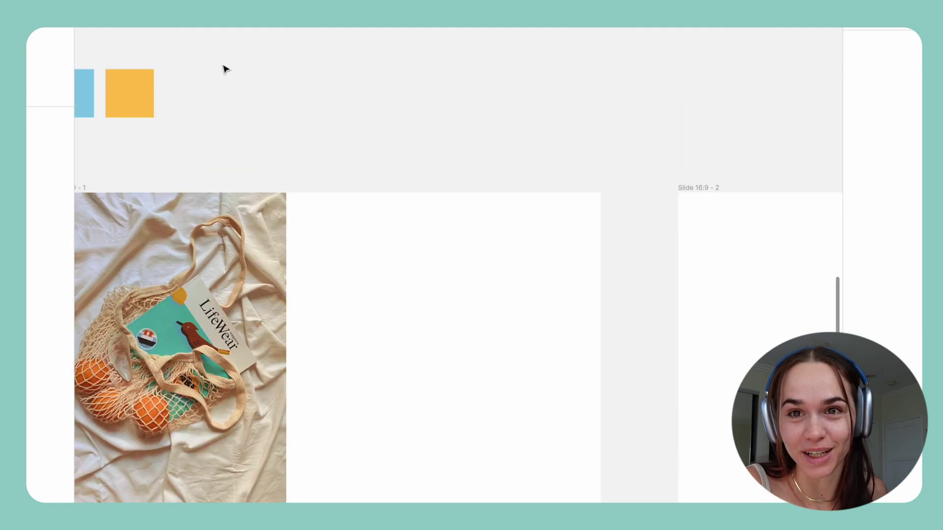
left_click_drag(225, 69, 127, 95)
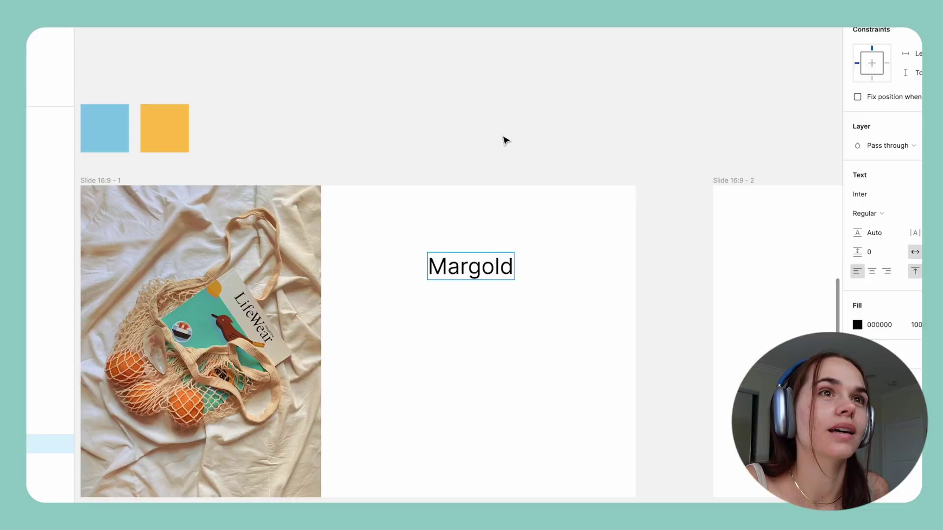
right_click(575, 59)
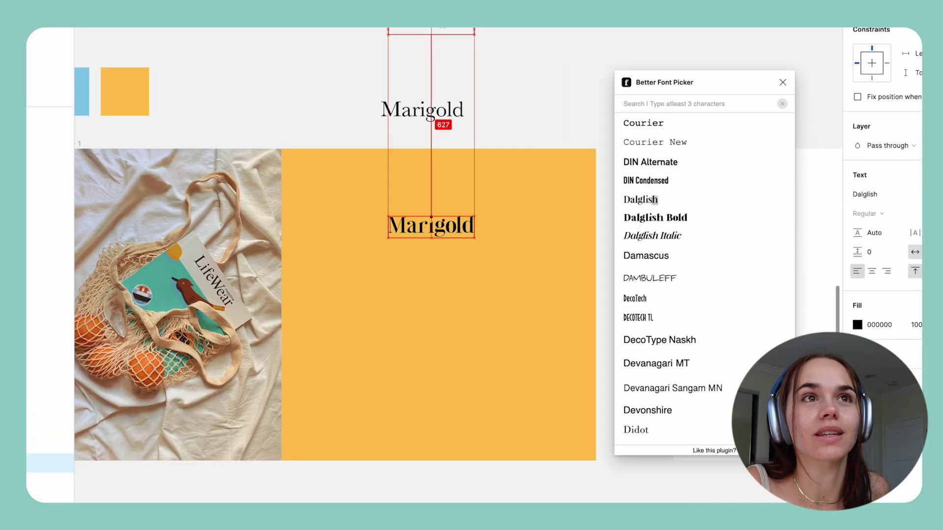
Step: Try Golden Class Serif, Maghony and another typeface on the title in the font picker
scroll(687, 246, "down", 10)
left_click(695, 160)
scroll(668, 250, "down", 3)
scroll(688, 256, "down", 15)
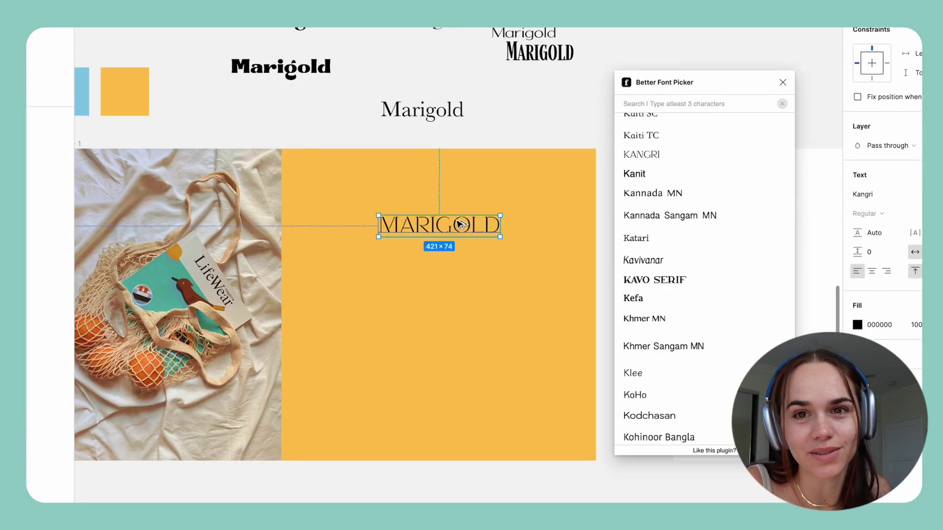
left_click(726, 259)
left_click(738, 282)
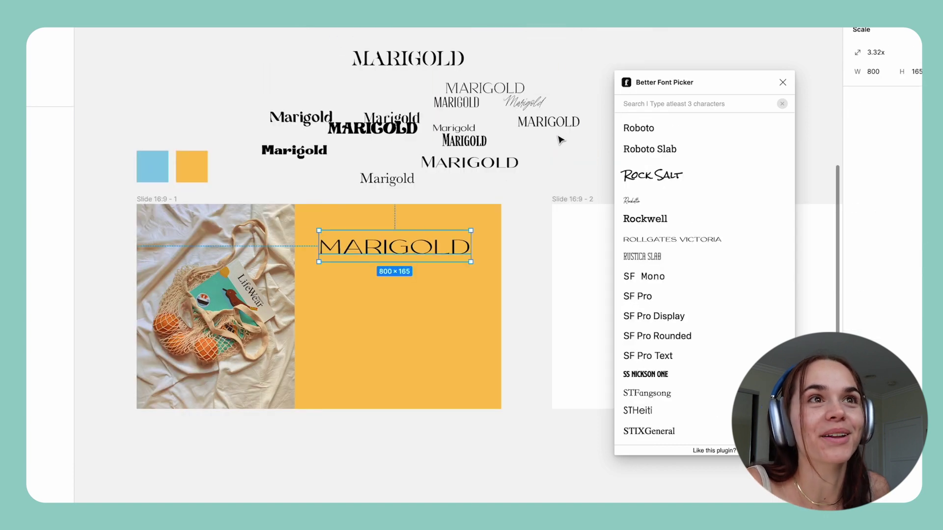
Step: Move the chosen MARIGOLD font sample onto the first slide
left_click(558, 128)
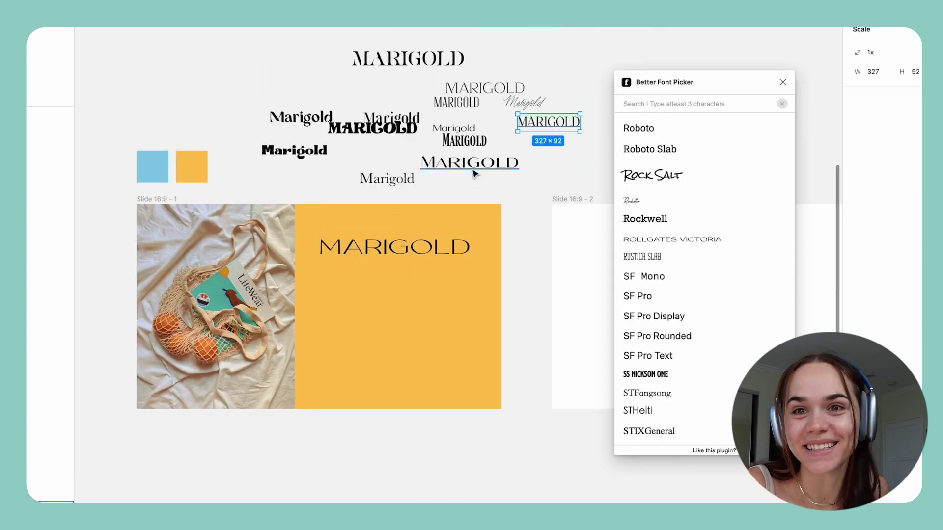
left_click_drag(474, 173, 368, 284)
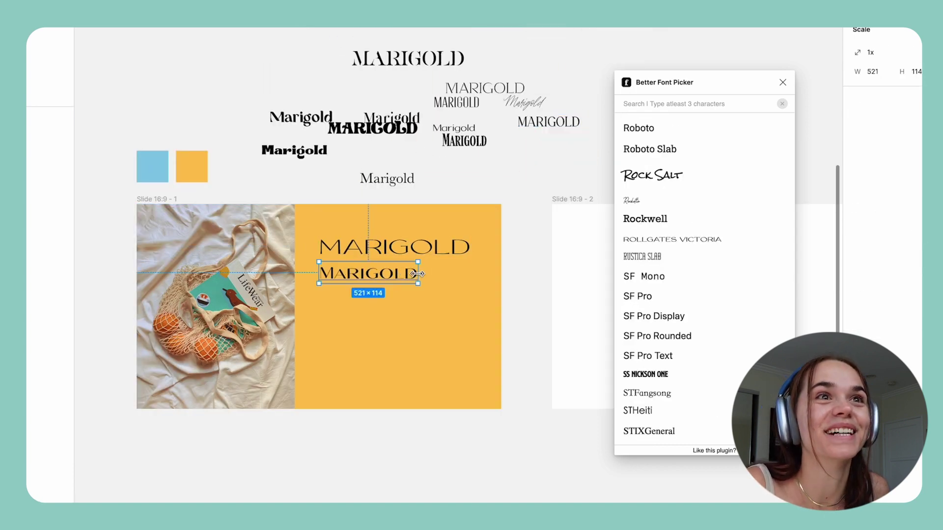
scroll(428, 276, "down", 5)
scroll(663, 342, "down", 15)
scroll(664, 341, "down", 8)
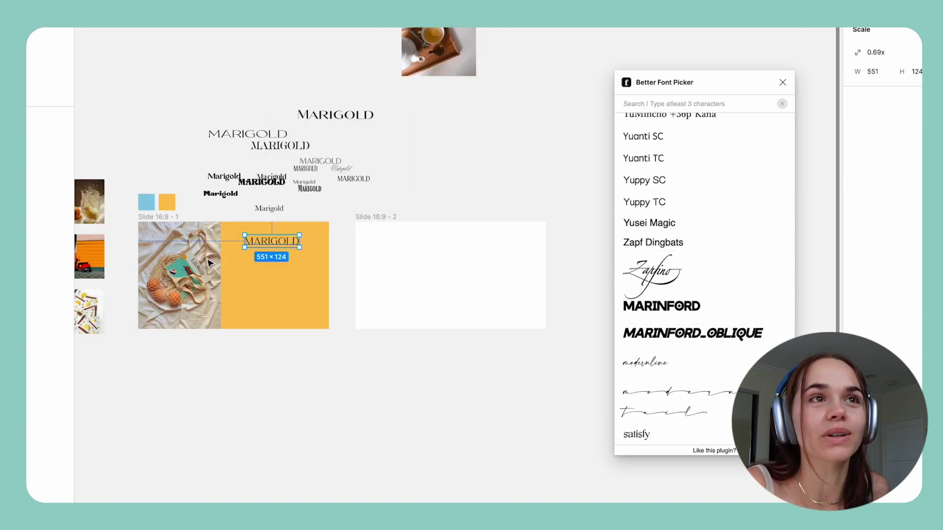
left_click(407, 187)
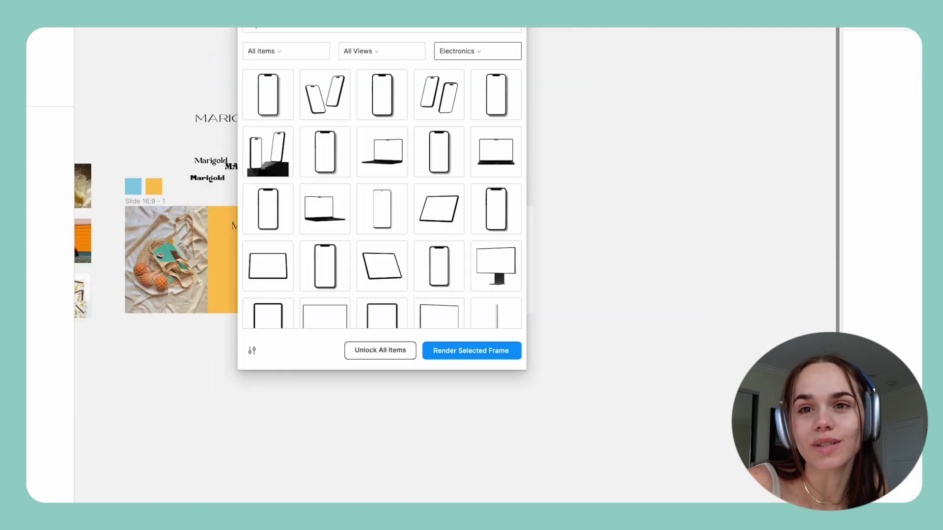
Step: Switch Artboard Studio Mockups to the Packaging category and browse for the Square Product Box Mockup
left_click_drag(347, 28, 497, 134)
left_click(621, 184)
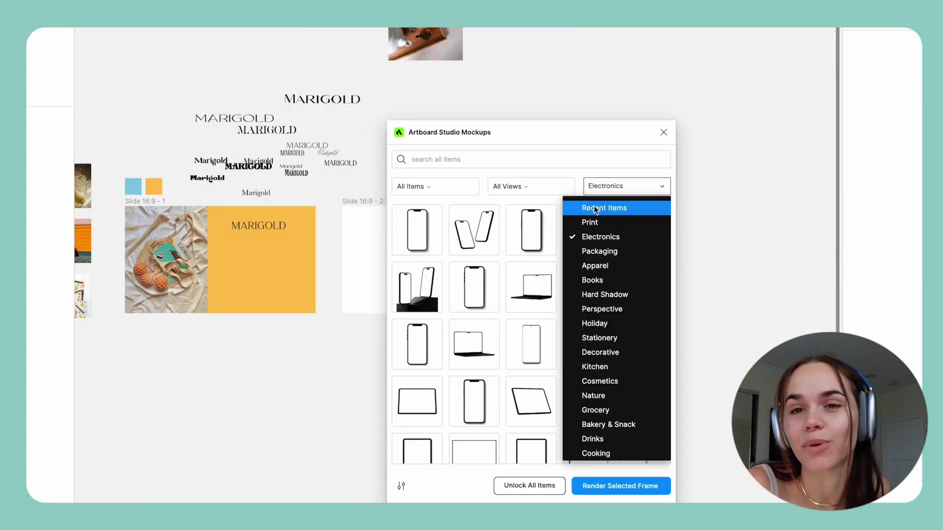
left_click(599, 251)
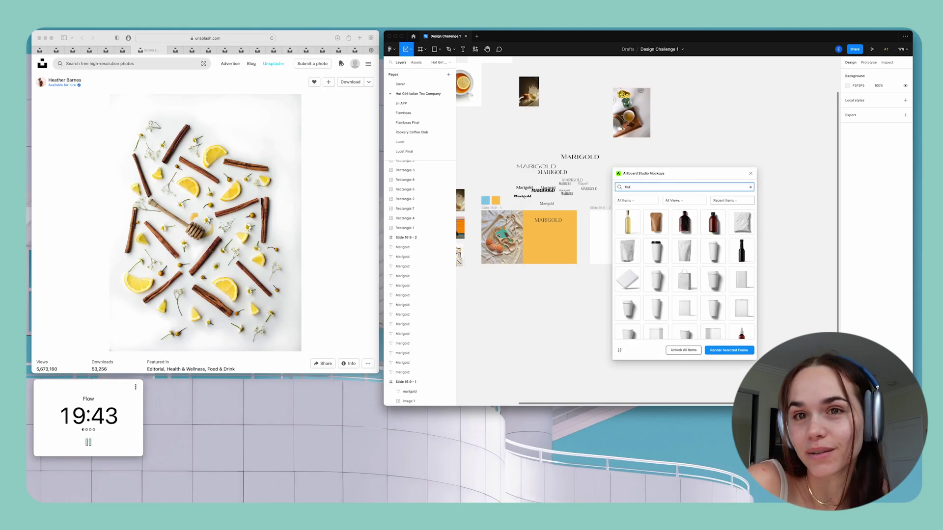
scroll(540, 148, "right", 3)
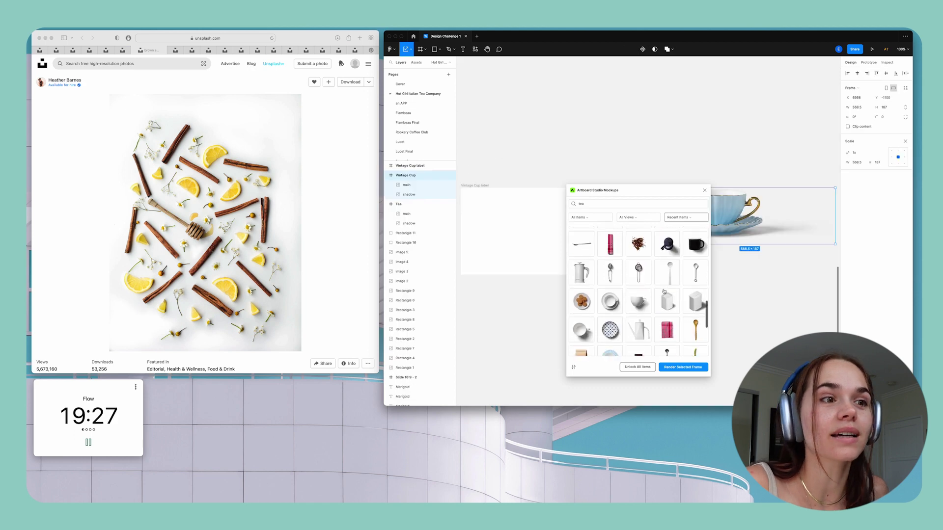
scroll(664, 291, "down", 5)
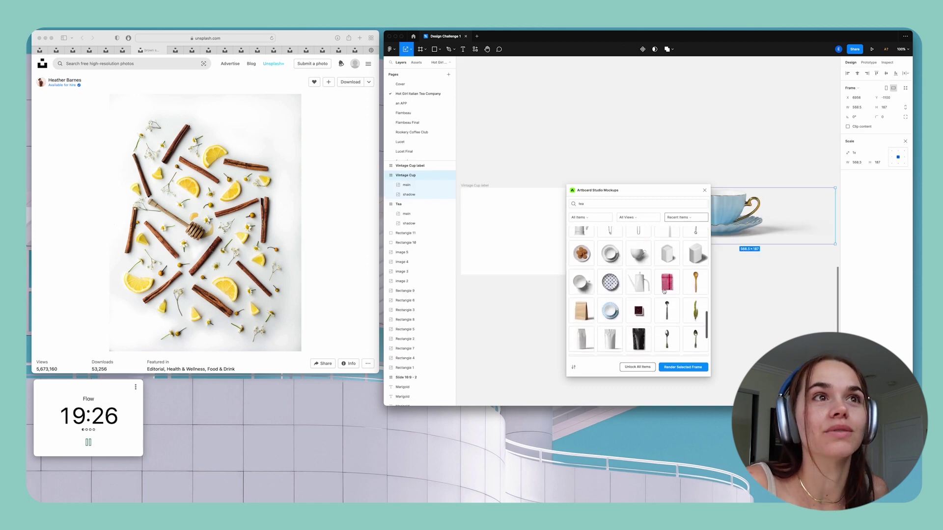
scroll(664, 292, "down", 2)
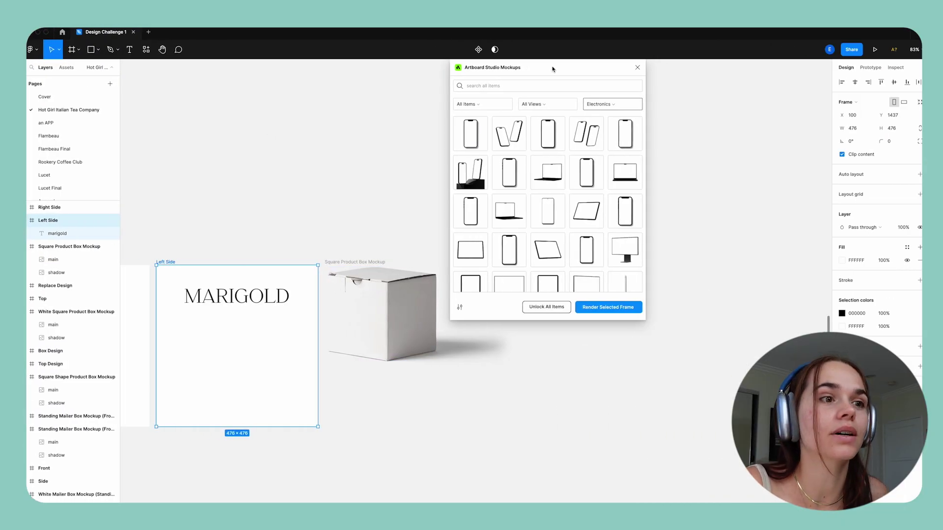
left_click_drag(553, 69, 710, 70)
Step: Change the Left Side frame's white background to yellow
left_click(842, 327)
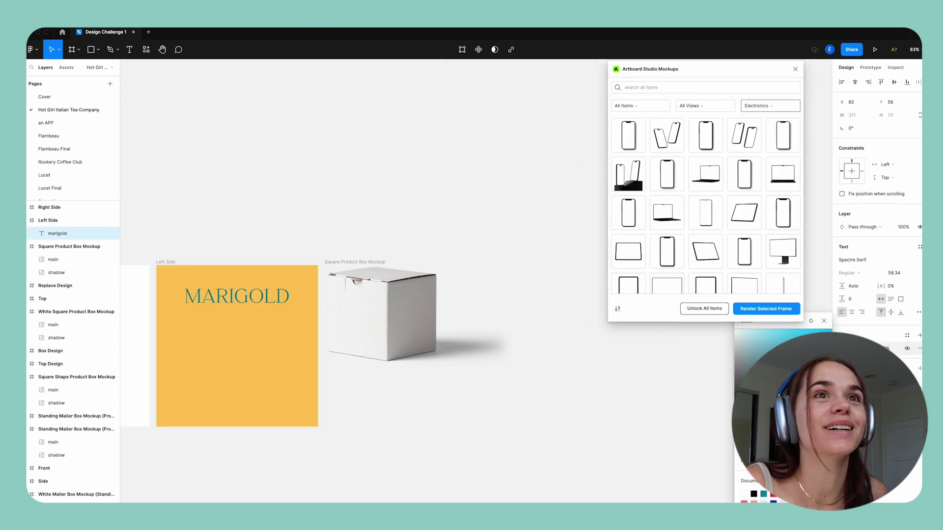
left_click(507, 427)
scroll(509, 428, "left", 7)
scroll(508, 428, "up", 1)
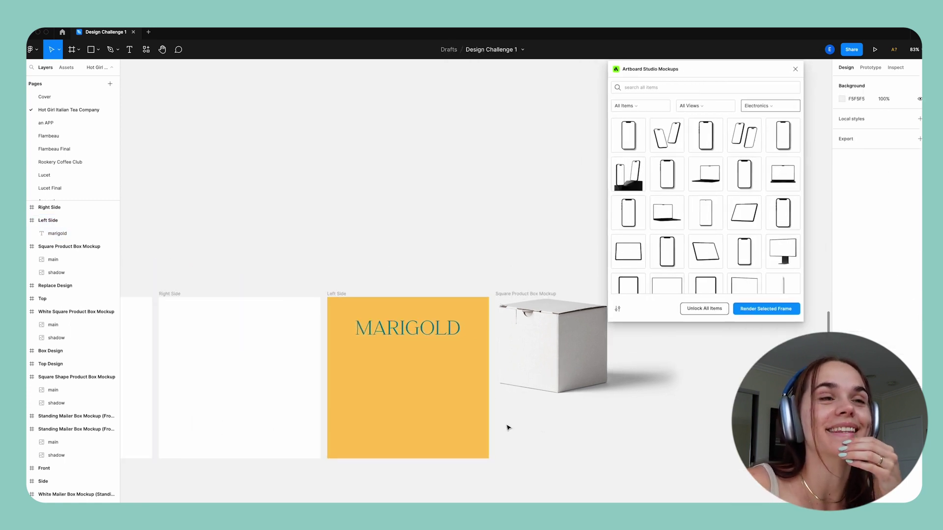
left_click(334, 293)
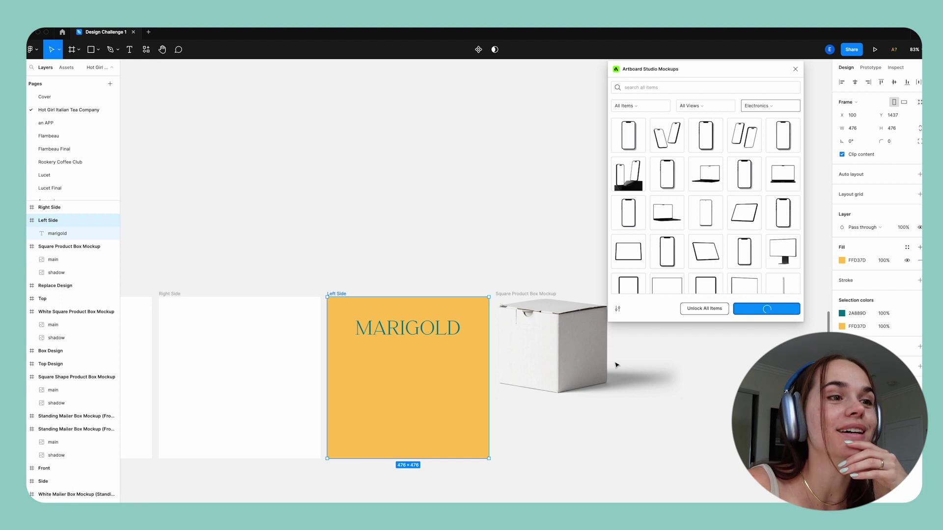
scroll(617, 365, "right", 5)
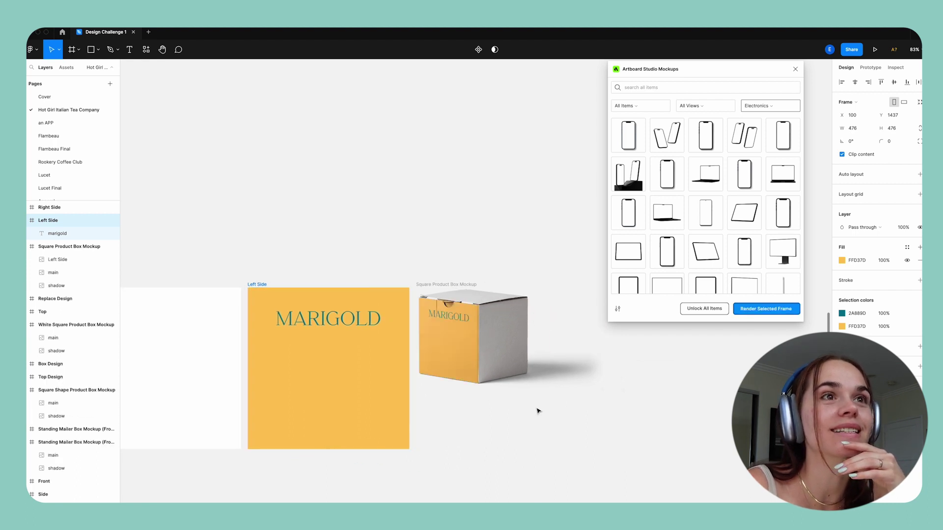
Step: Draw a grey placeholder rectangle in the Left Side frame and duplicate the net weight text
key("r")
left_click_drag(280, 339, 399, 421)
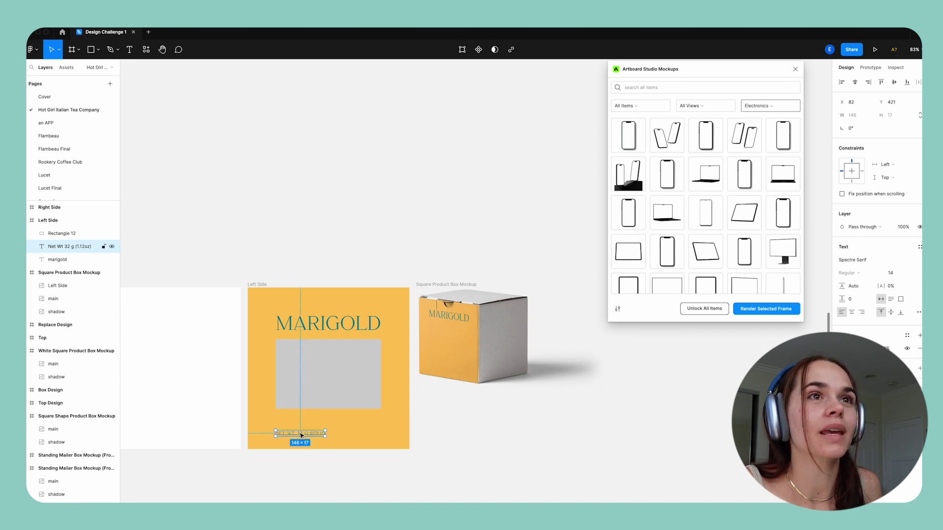
left_click_drag(301, 434, 362, 444)
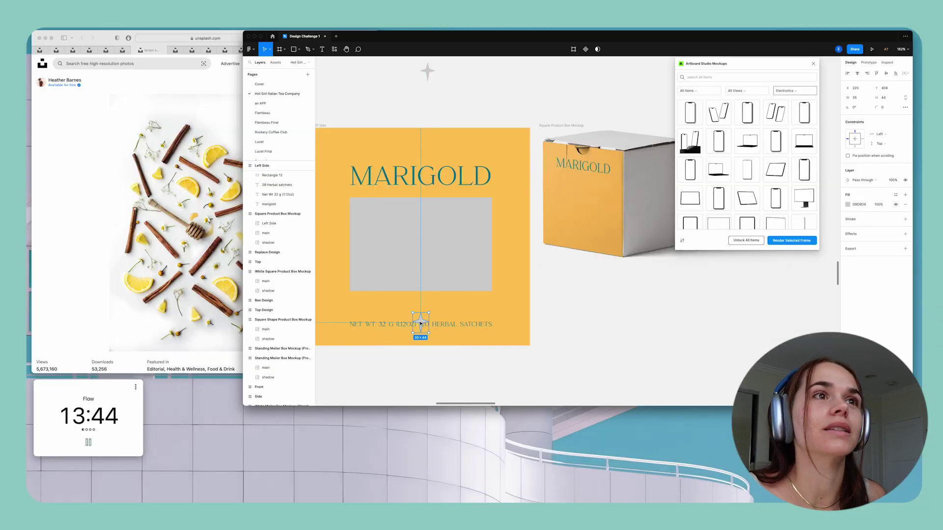
Step: Position the four-point star between the net weight and 20 Herbal satchets lines and edit its fill
scroll(436, 315, "up", 5)
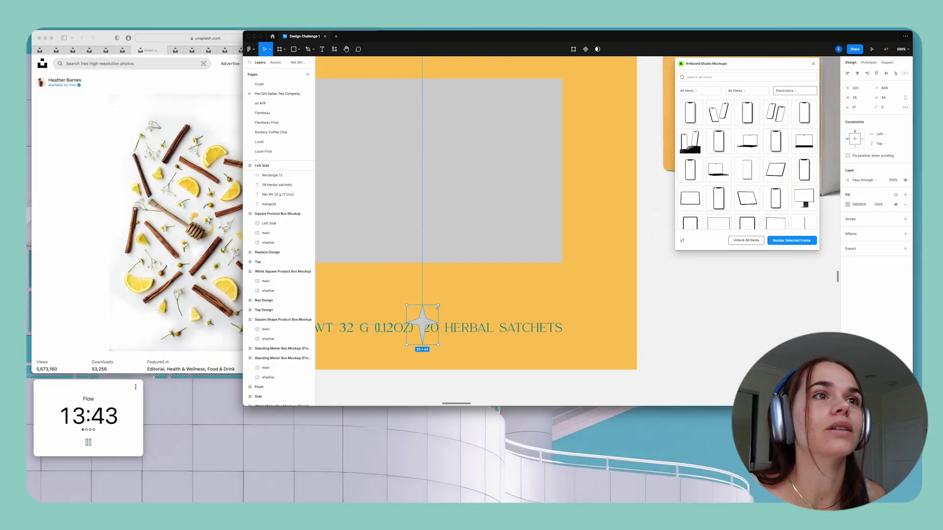
left_click_drag(423, 327, 420, 331)
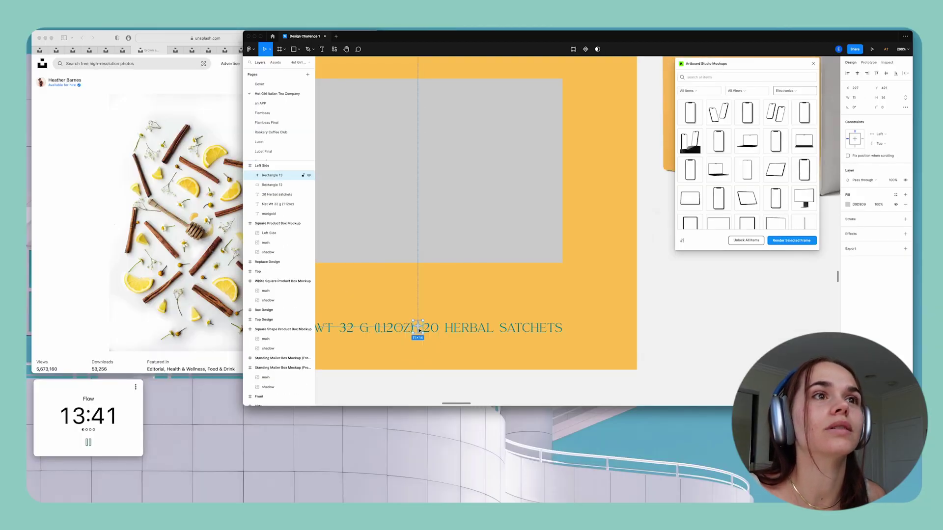
left_click(848, 205)
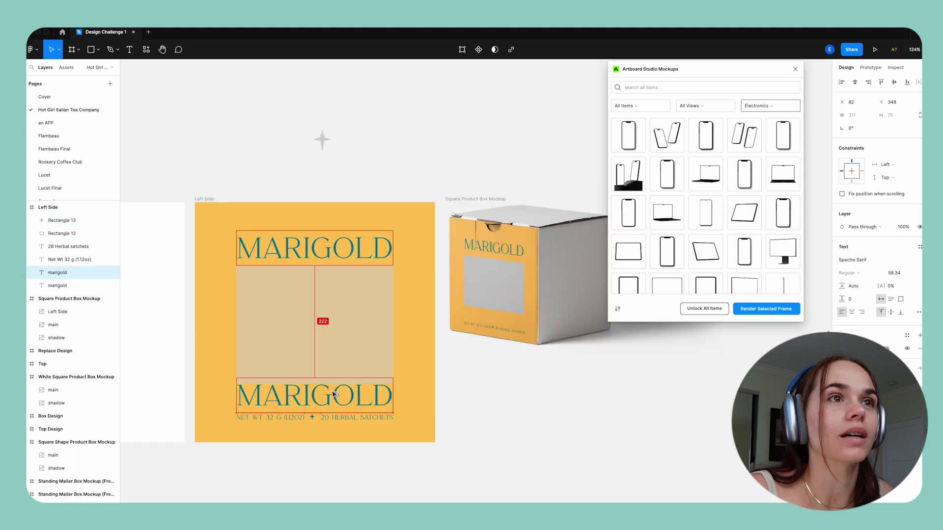
Step: Retype the second MARIGOLD title as 'Lemon ginger' in Montserrat
double_click(333, 392)
type("Lemon ginger")
left_click(853, 260)
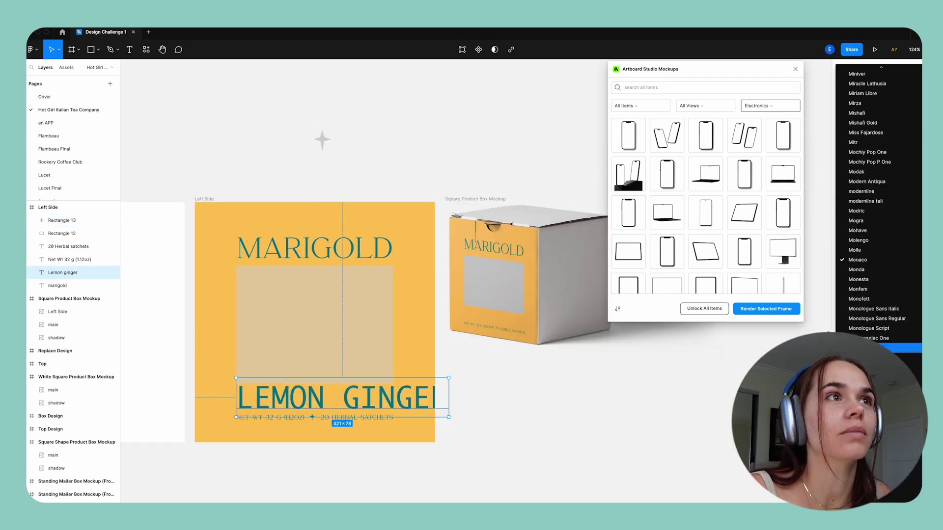
scroll(877, 295, "down", 1)
left_click(869, 392)
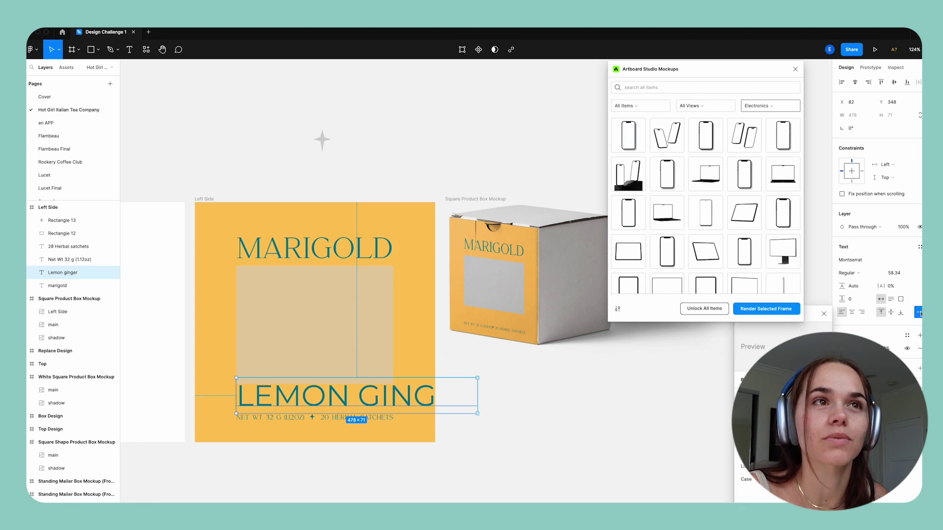
Step: Scale the LEMON GINGER title down and place a star copy below MARIGOLD
key("k")
left_click_drag(478, 413, 484, 385)
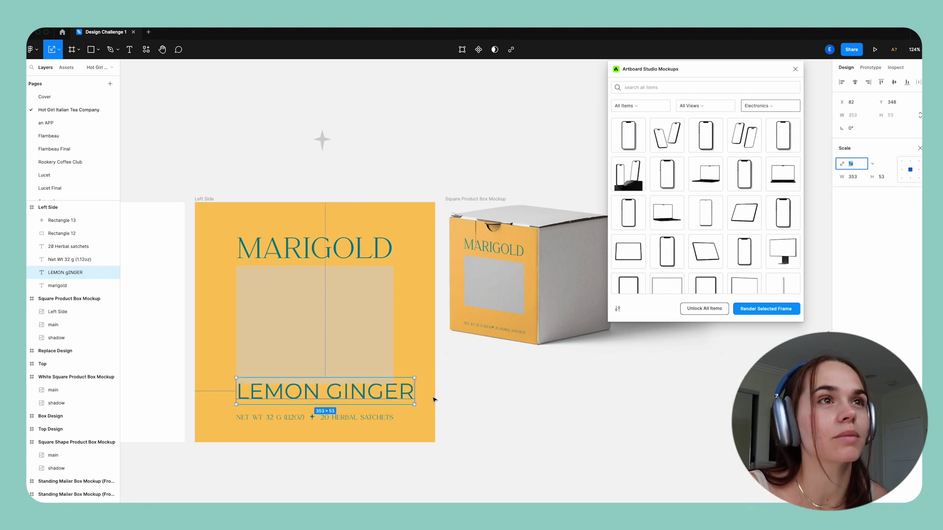
left_click_drag(415, 393, 357, 394)
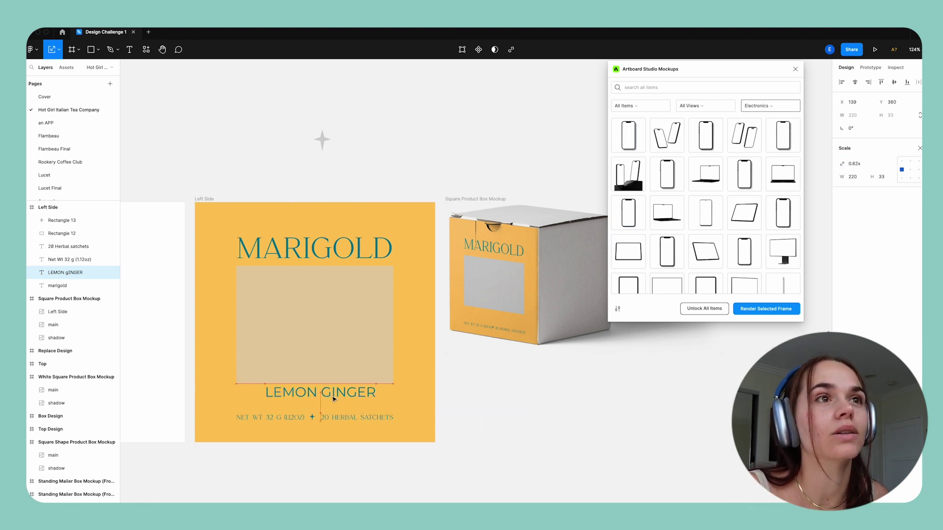
mouse_move(322, 133)
left_mouse_down()
mouse_move(312, 311)
mouse_move(280, 284)
left_mouse_up()
Step: Begin a pen-drawn leaf outline beside the star
scroll(311, 298, "up", 3)
left_click(117, 49)
left_click(132, 67)
left_click(305, 335)
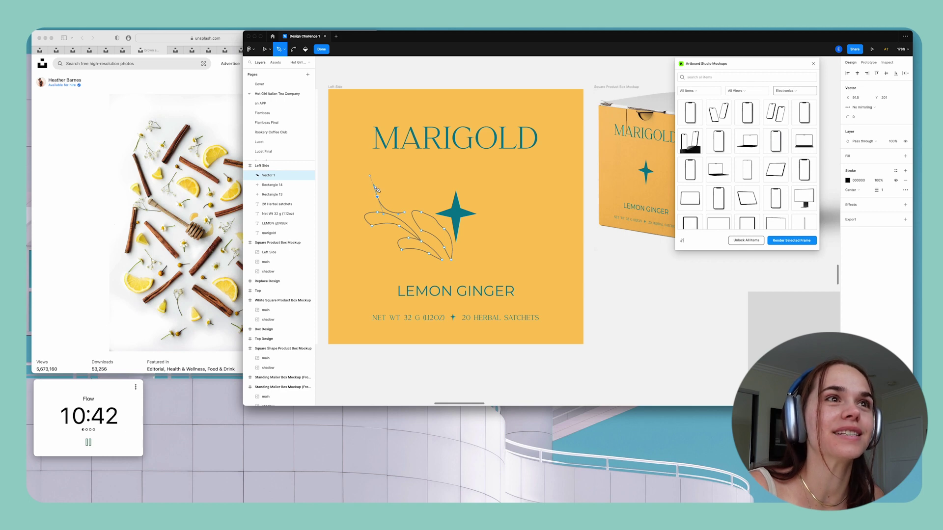
Step: Complete the leaf outline, widen the green leaf, and give the grey leaf a cream fill
left_click(377, 183)
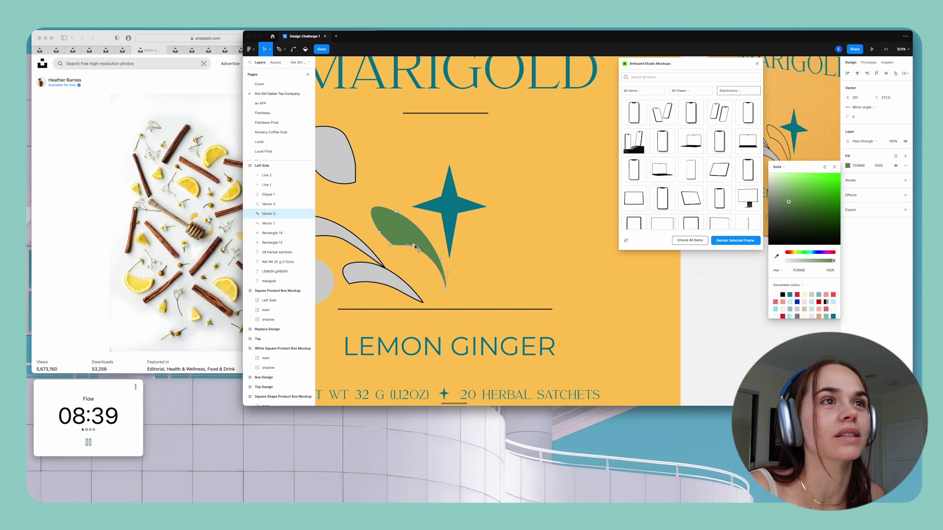
left_click_drag(383, 236, 371, 236)
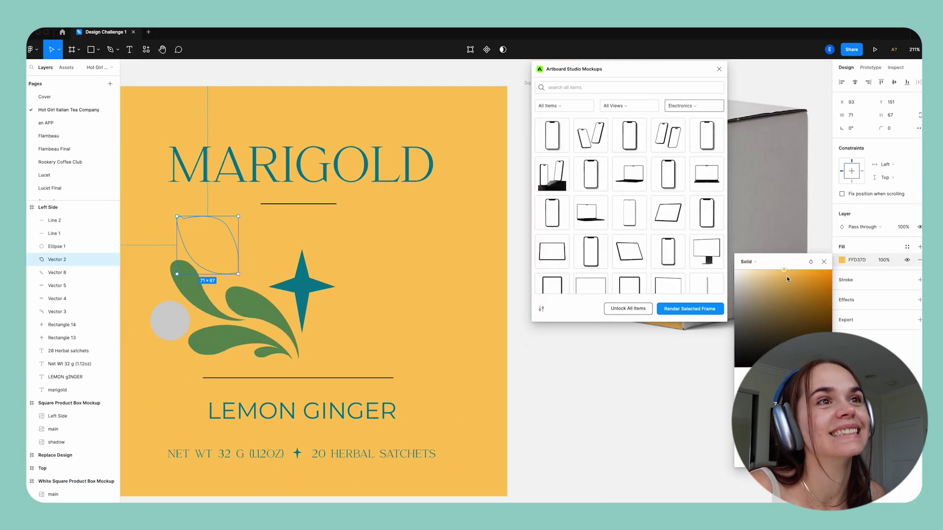
left_click_drag(787, 276, 767, 272)
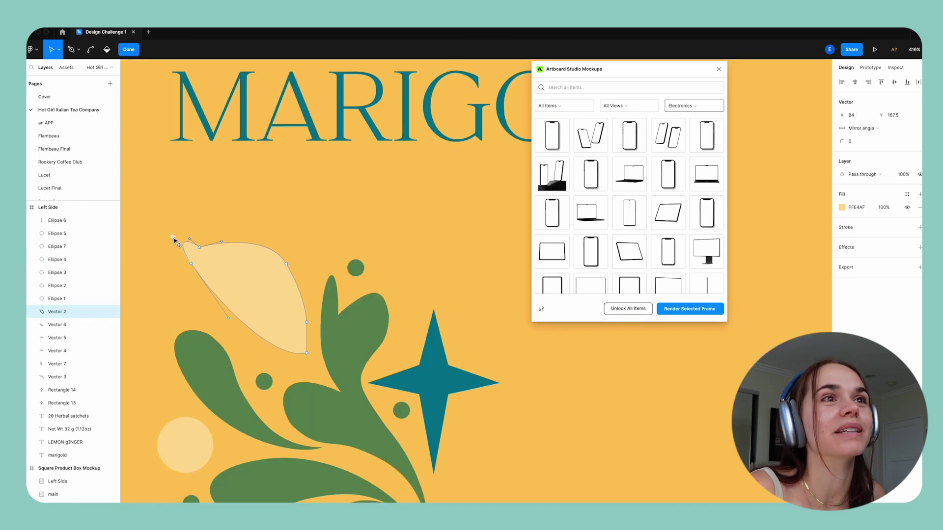
scroll(358, 396, "down", 5)
Step: Finish the leaf path and line the thin stem up under the small cream petal
scroll(358, 395, "down", 5)
key("Escape")
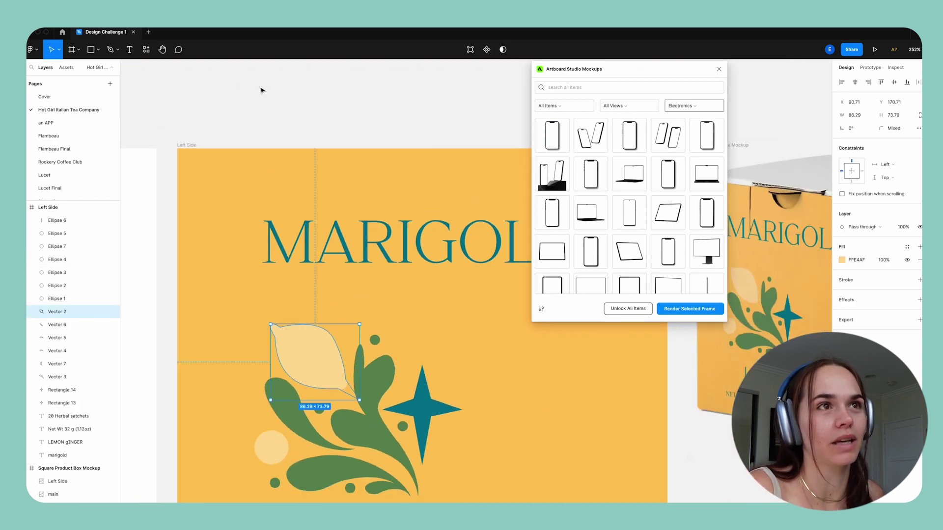
scroll(268, 205, "down", 3)
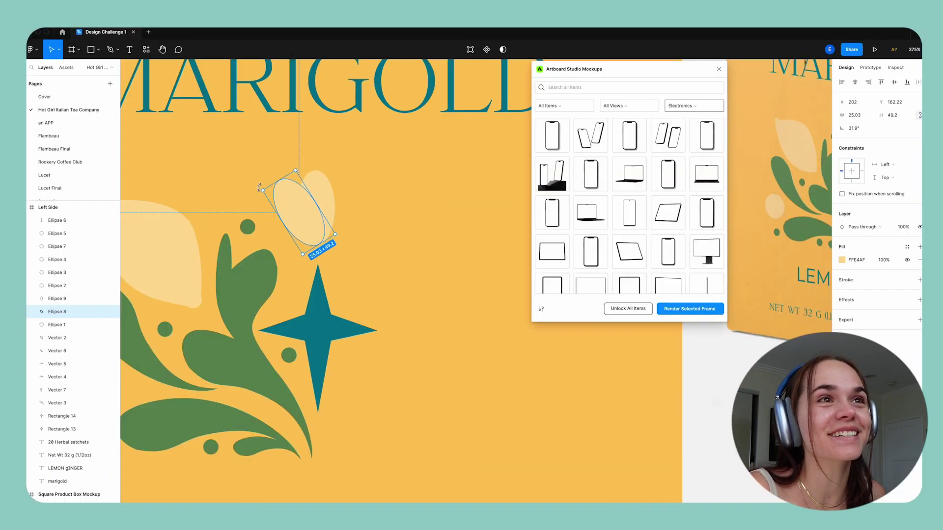
key("shift+1")
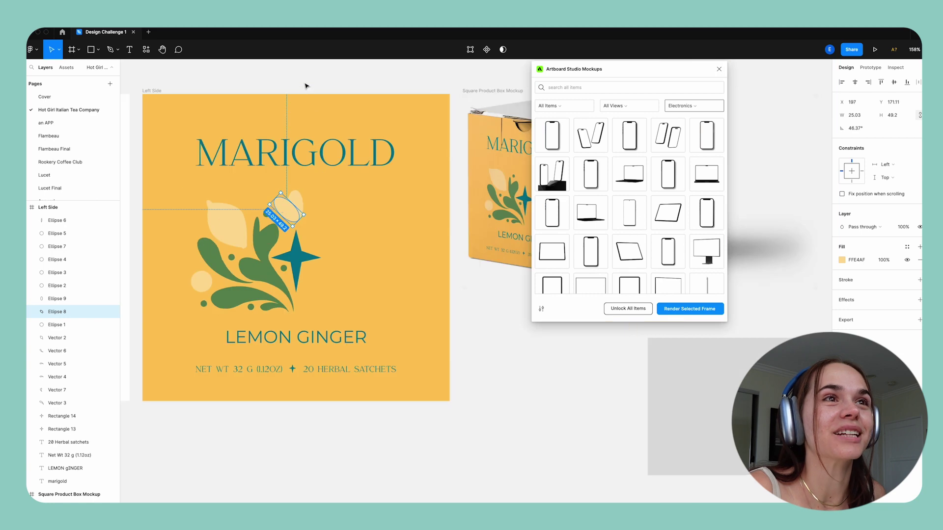
left_click(305, 86)
left_click(299, 205)
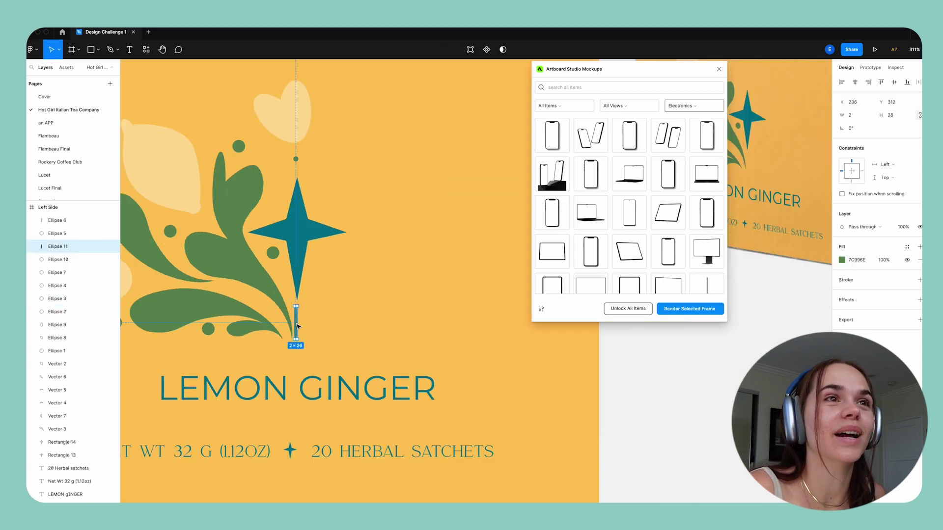
left_click_drag(298, 326, 299, 326)
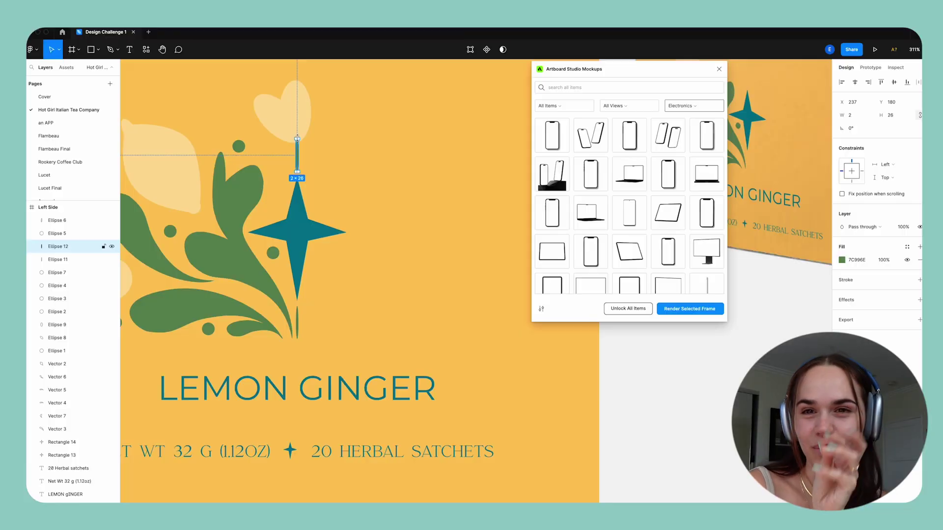
scroll(297, 151, "down", 5)
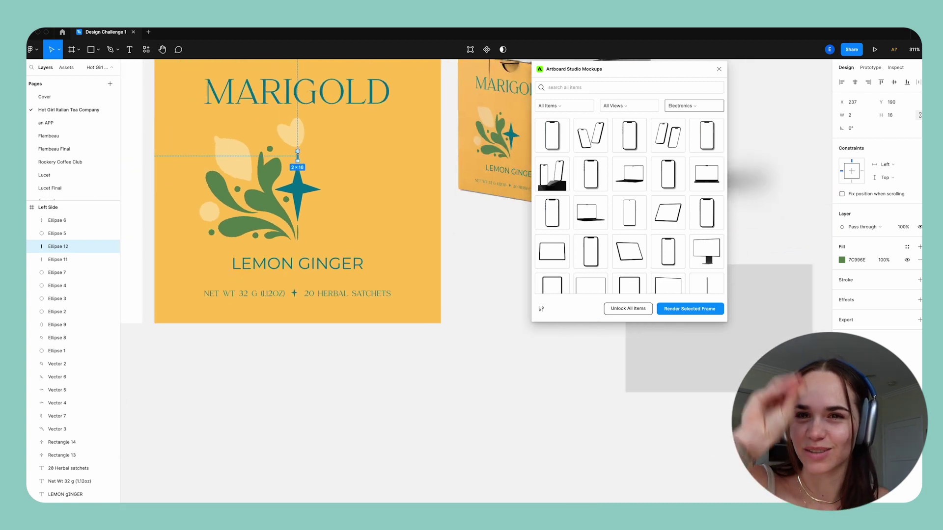
left_click(503, 377)
scroll(502, 377, "up", 5)
scroll(503, 376, "down", 2)
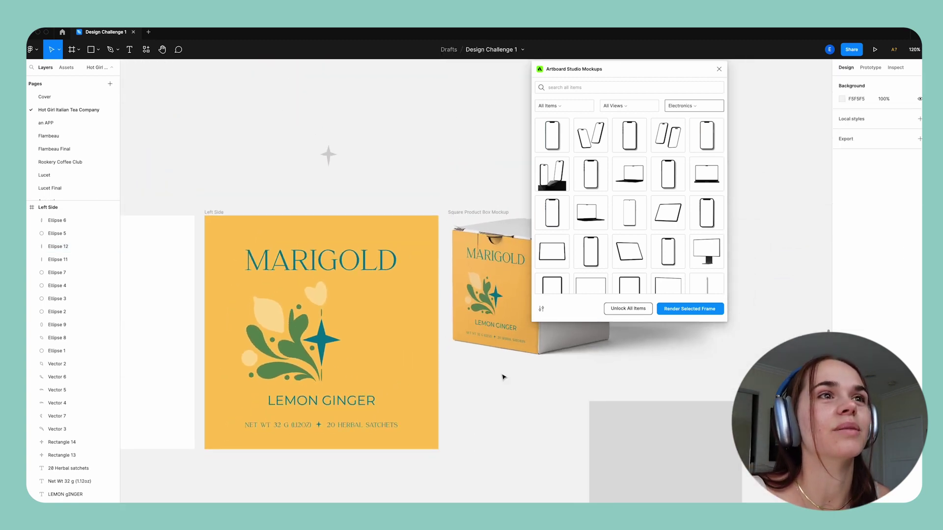
scroll(338, 352, "up", 3)
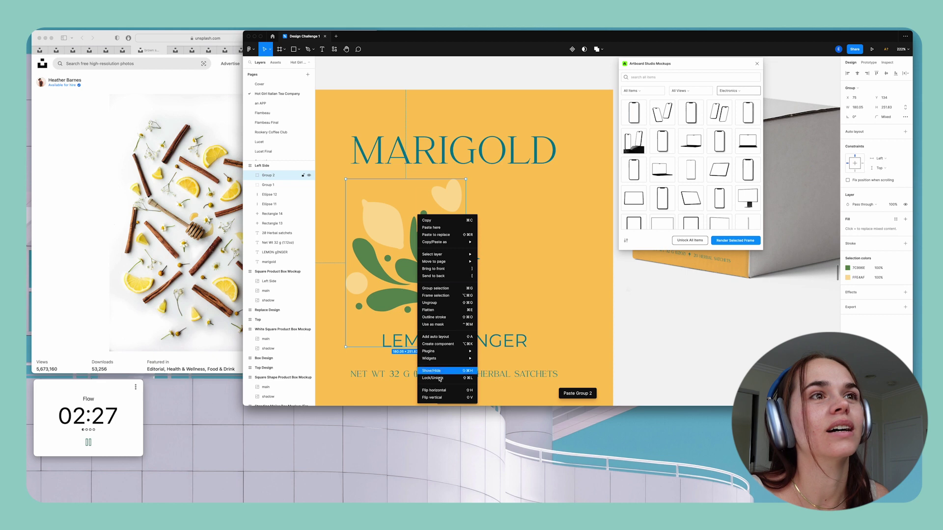
Step: Flip the pasted motif copy horizontally and align it symmetrically on the right half
left_click(439, 392)
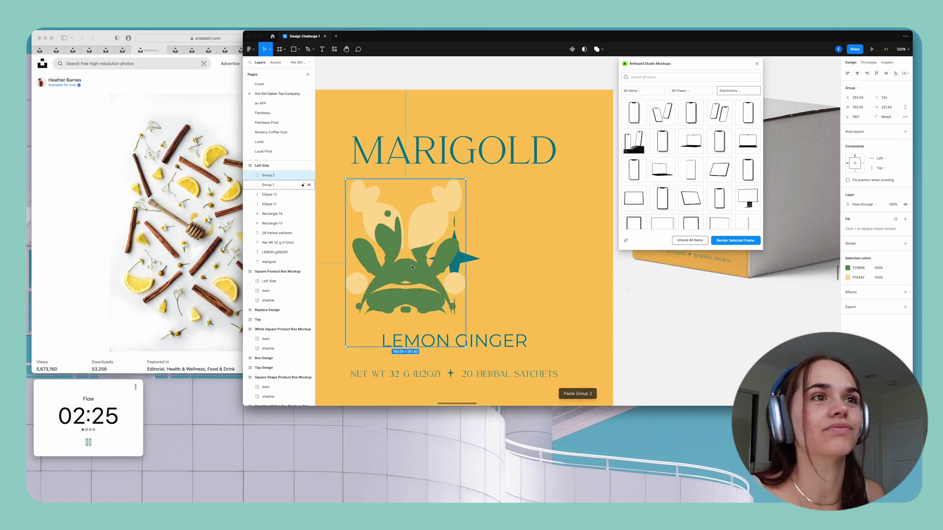
left_click_drag(393, 250, 489, 254)
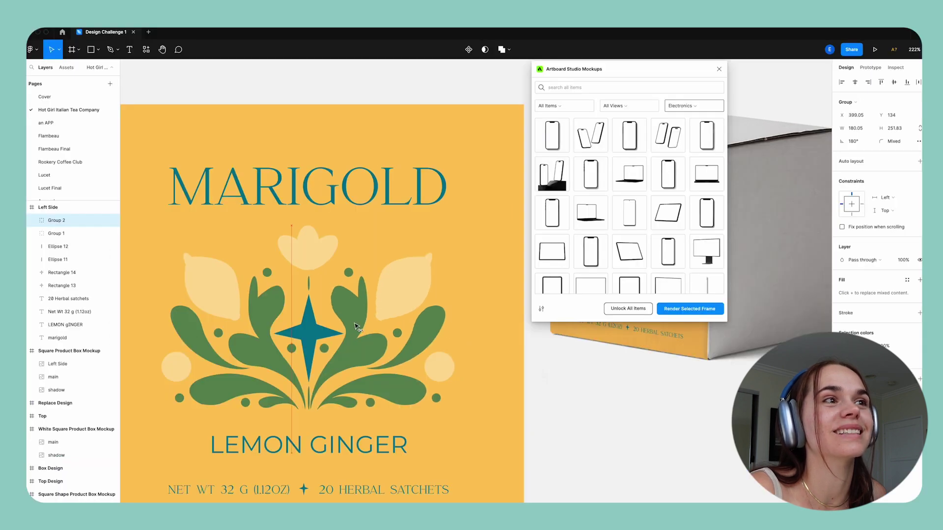
left_click_drag(357, 326, 357, 326)
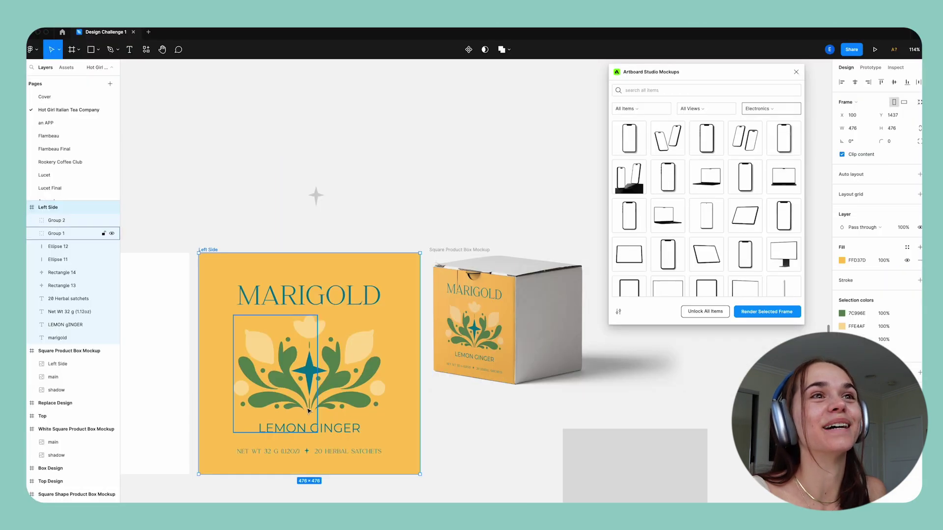
Step: Edit the central star's points in vector mode, lengthening its lower point
scroll(309, 410, "up", 5)
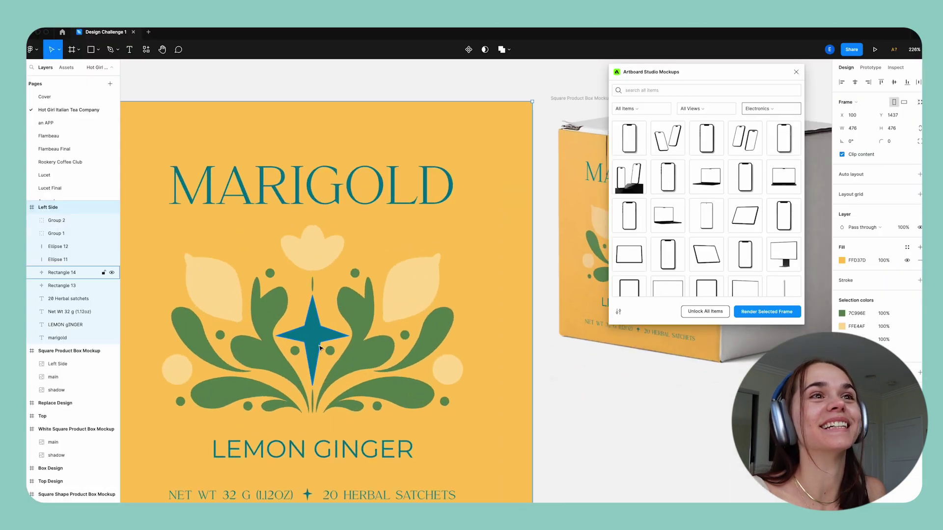
left_click(317, 346)
double_click(317, 347)
scroll(316, 346, "up", 3)
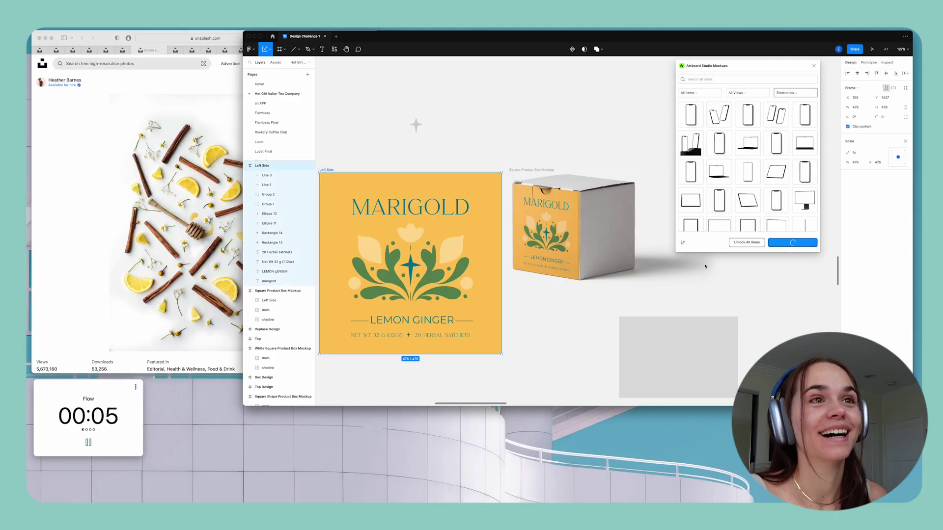
left_click(560, 352)
Step: Scroll back to the label and select the Left Side frame
scroll(560, 351, "down", 3)
scroll(519, 310, "up", 2)
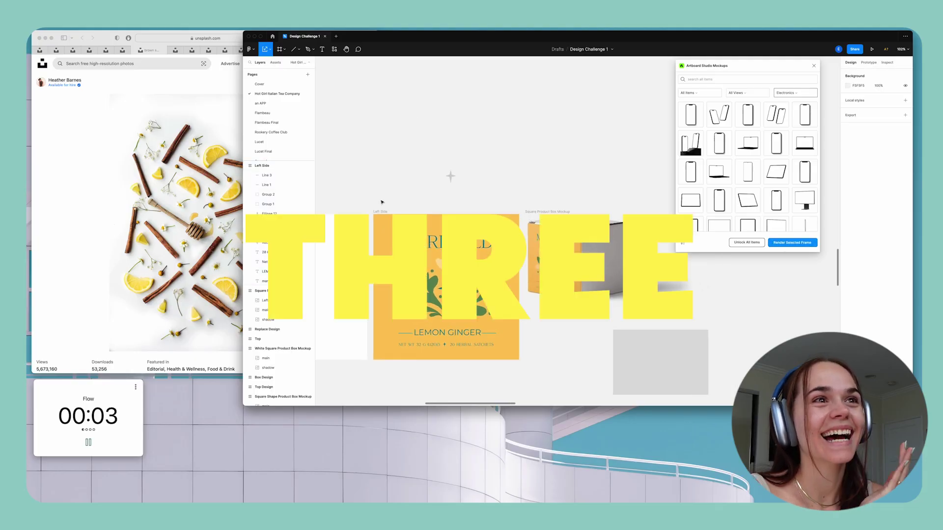
left_click(374, 216)
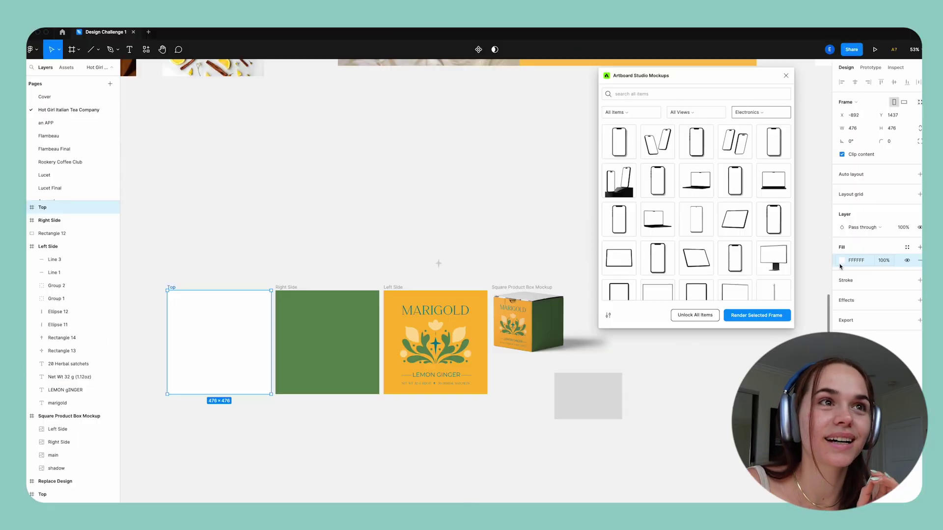
Step: Fill Top with Right Side's green, turn the motif's cream petals peach, and tilt Right Side's floral pattern
left_click(847, 205)
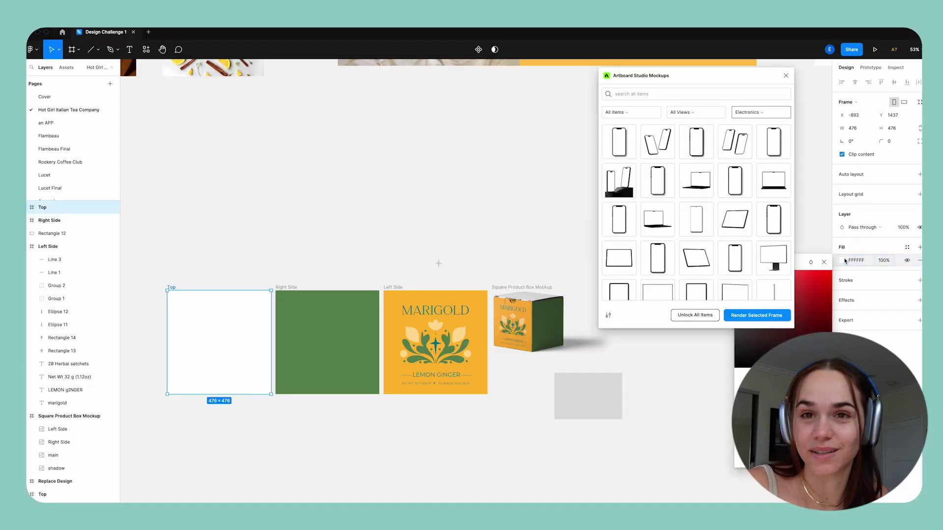
left_click(326, 342)
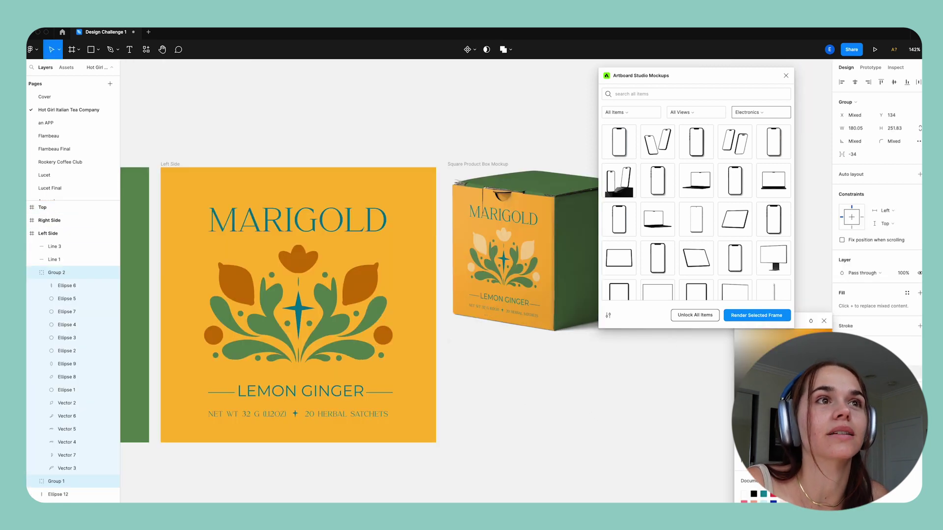
left_click_drag(775, 359, 773, 333)
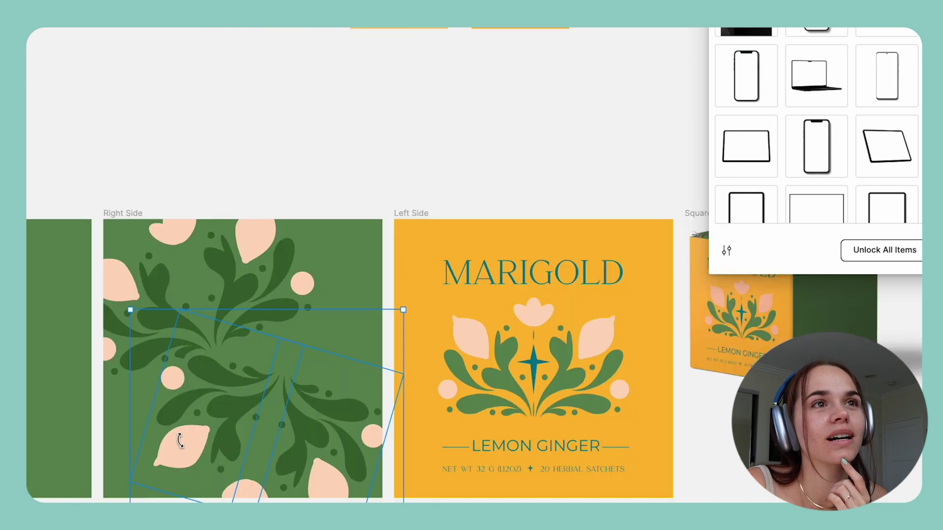
left_click_drag(185, 447, 344, 478)
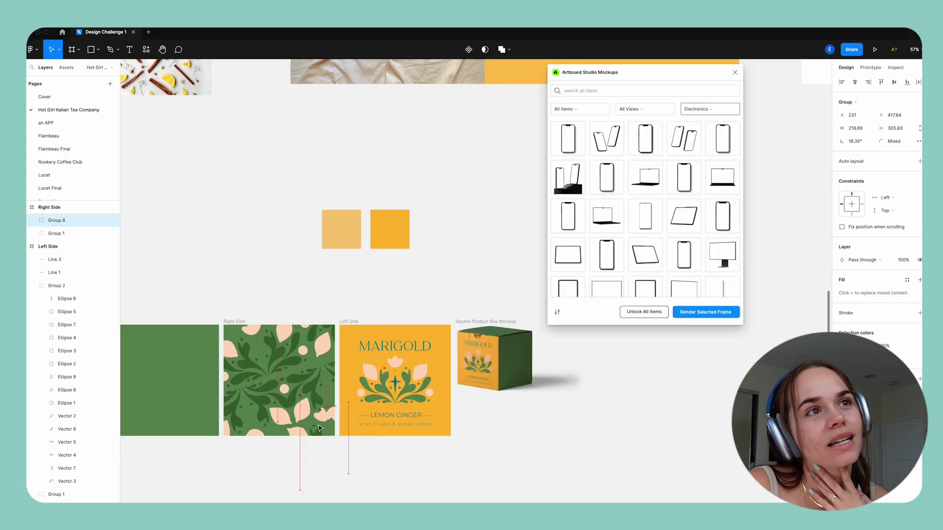
left_click_drag(320, 429, 326, 422)
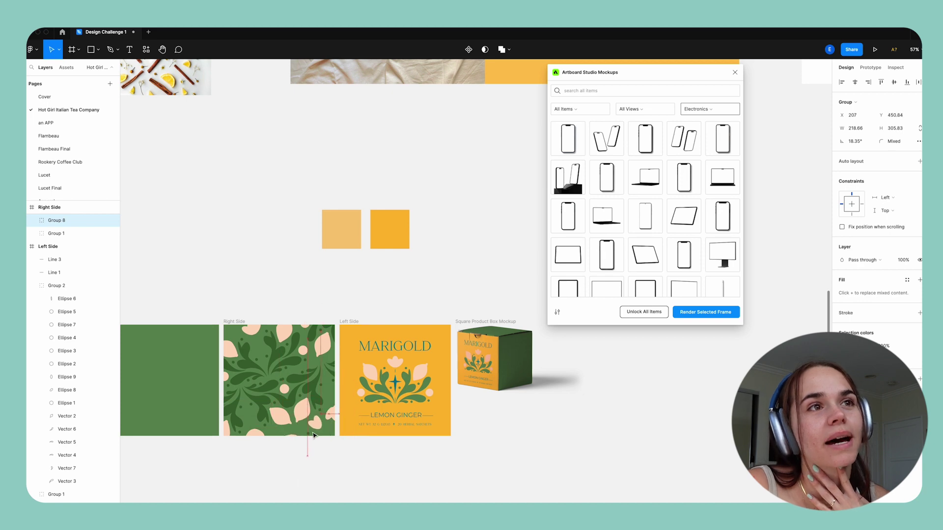
Step: Refresh the box mockup with the patterned Right Side and reshape the cream label into a tag
left_click(234, 321)
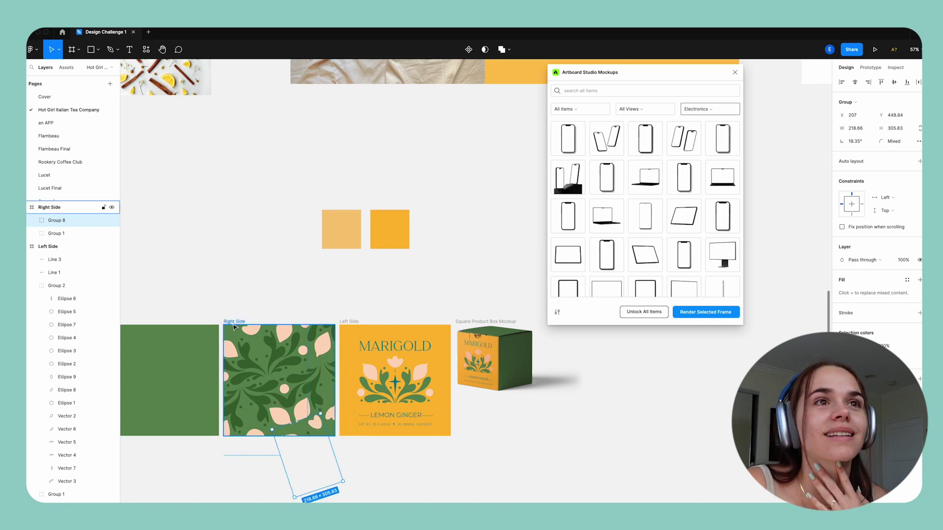
left_click(681, 313)
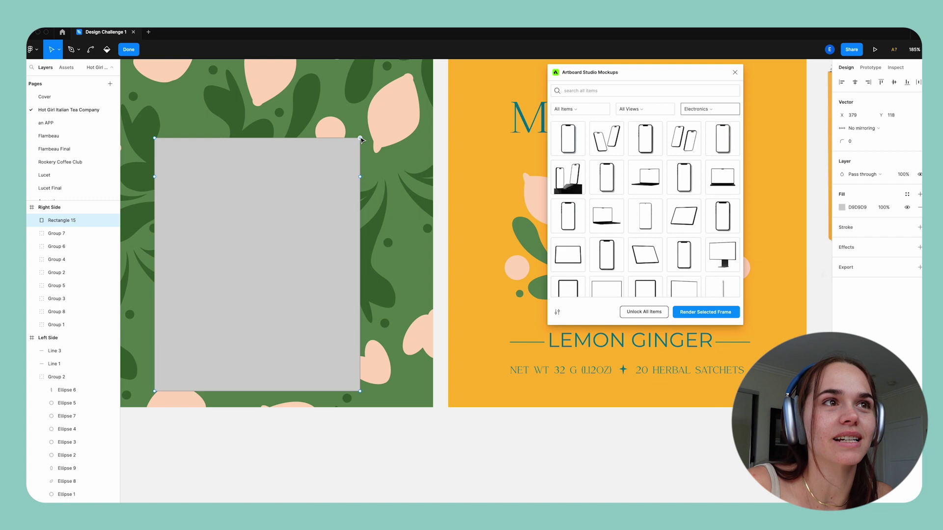
left_click(154, 138)
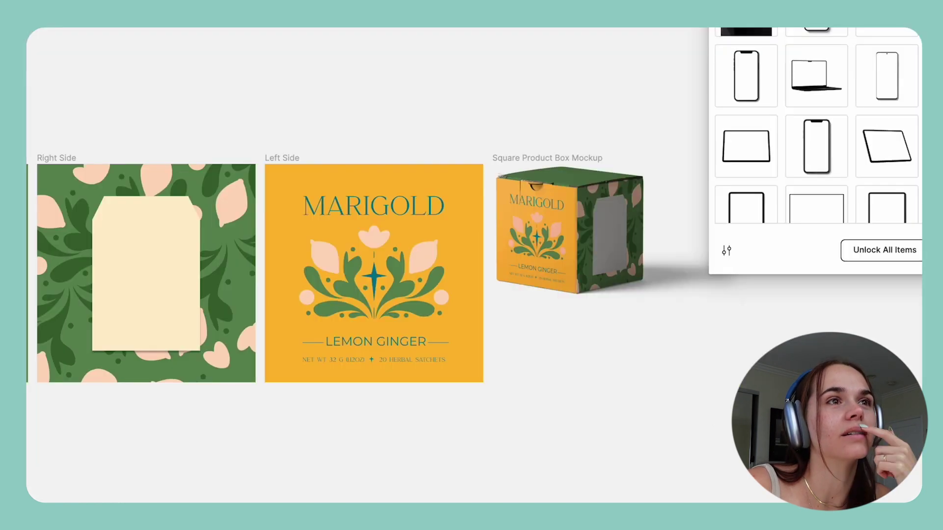
left_click(139, 252)
key("Escape")
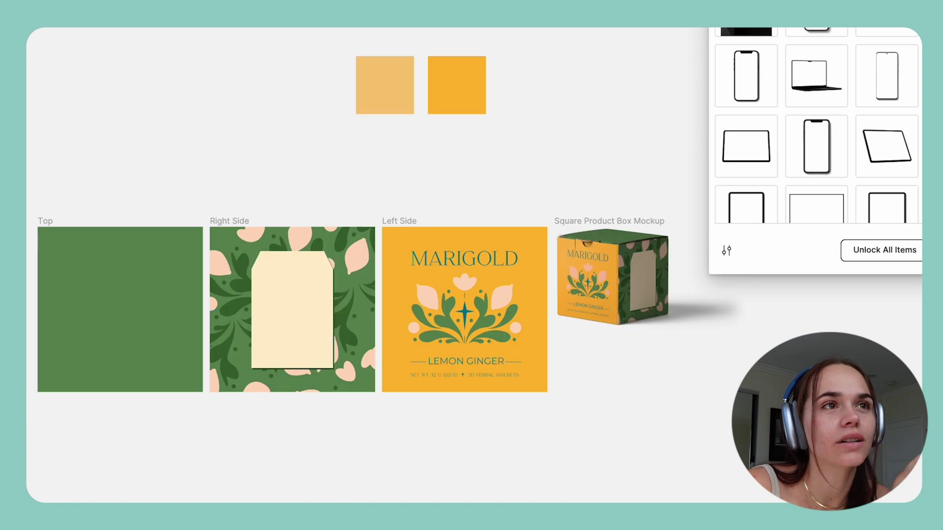
scroll(337, 497, "up", 2)
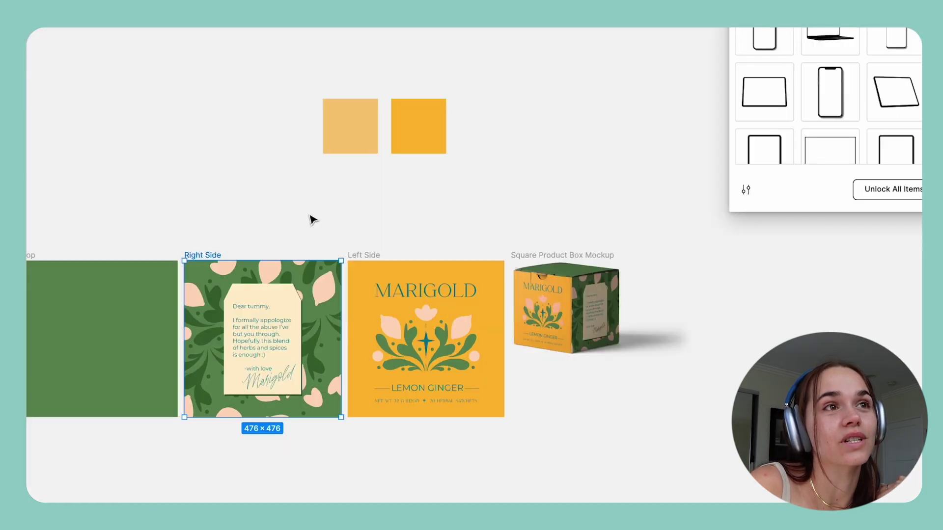
key("Escape")
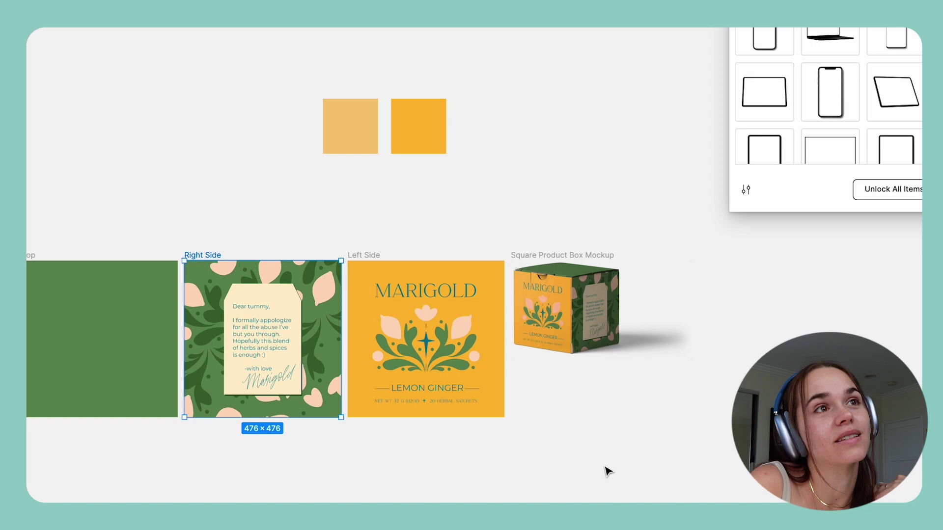
scroll(575, 392, "up", 5)
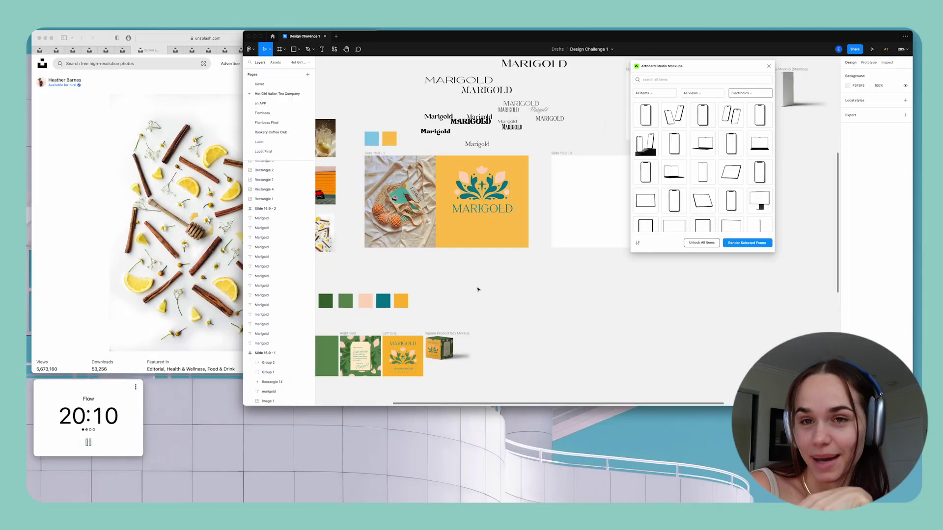
Step: Copy a motif circle inside the logo group to add extra dots beside the top flower
left_click(487, 183)
scroll(488, 183, "up", 5)
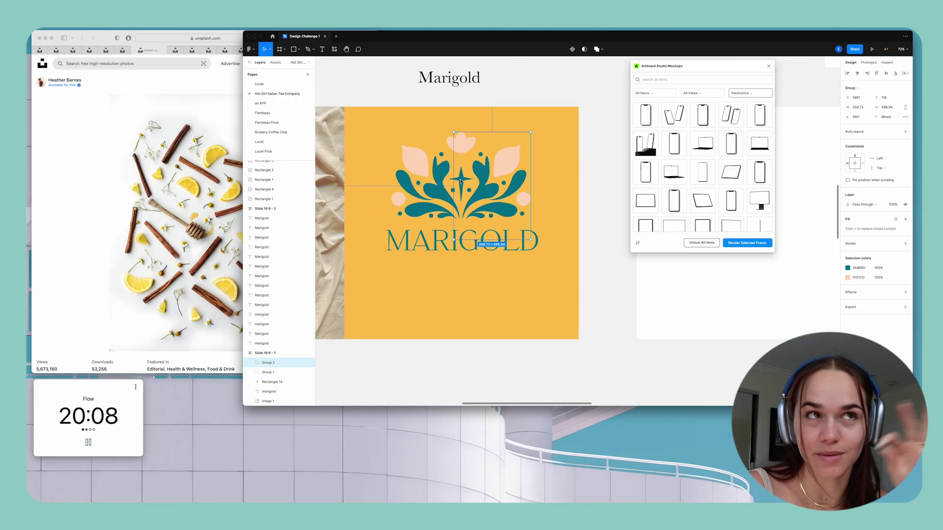
double_click(460, 182)
scroll(460, 182, "up", 3)
key("Escape")
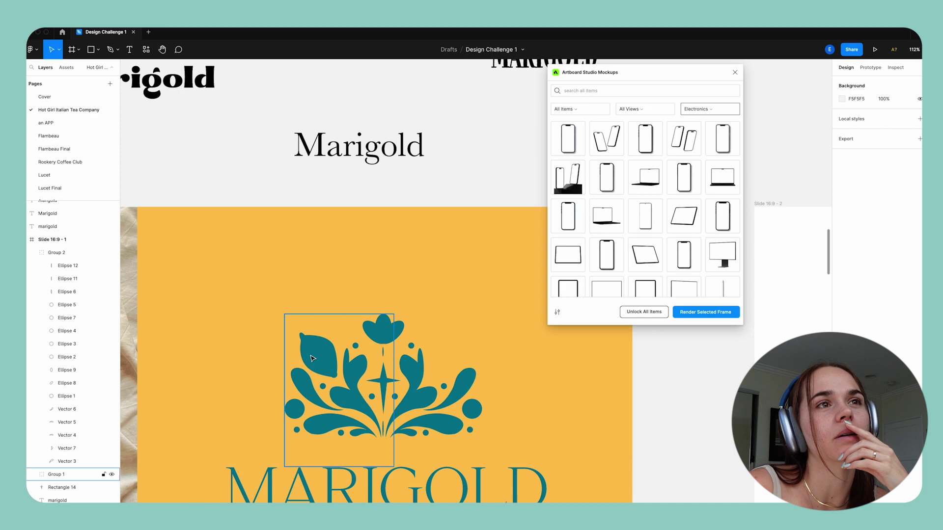
left_click(473, 411)
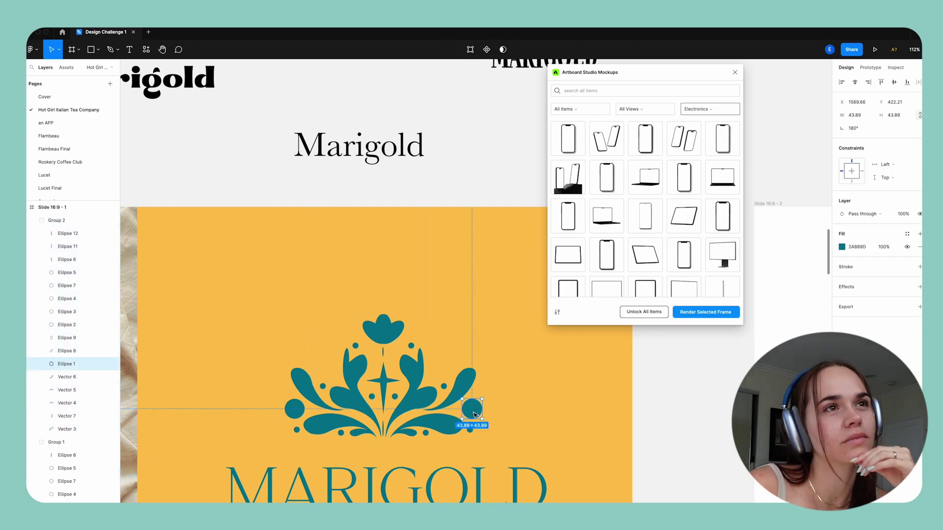
left_click_drag(473, 411, 323, 365)
scroll(323, 366, "up", 5)
scroll(225, 281, "down", 5)
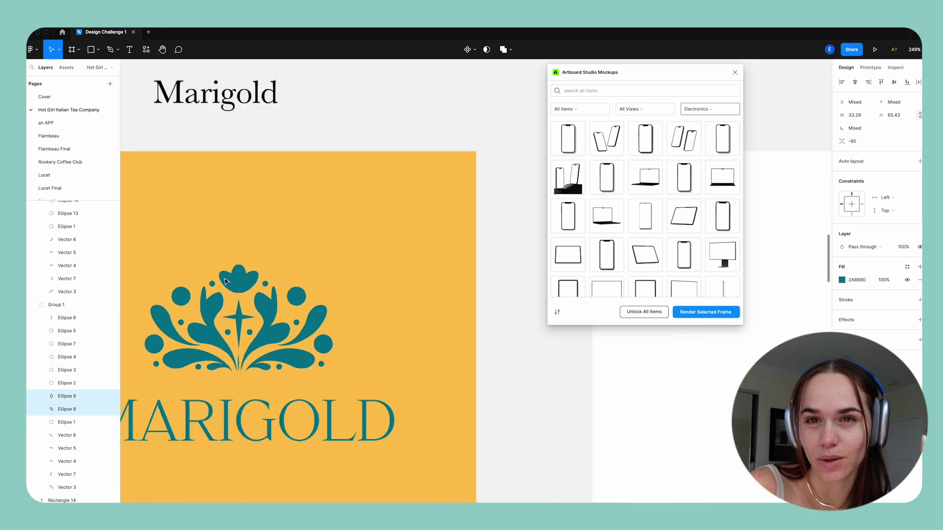
left_click(242, 322)
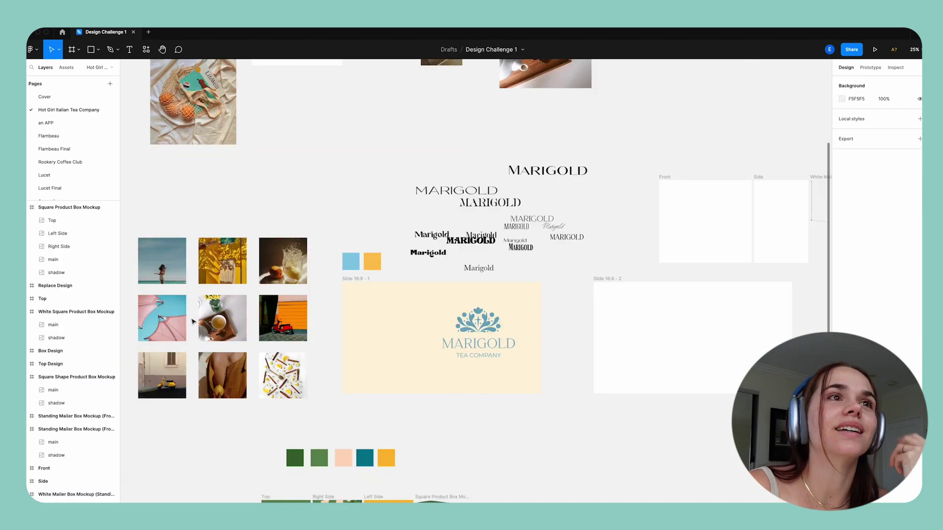
Step: Place the teapot tray photo into Slide 16:9 - 1
scroll(192, 322, "up", 2)
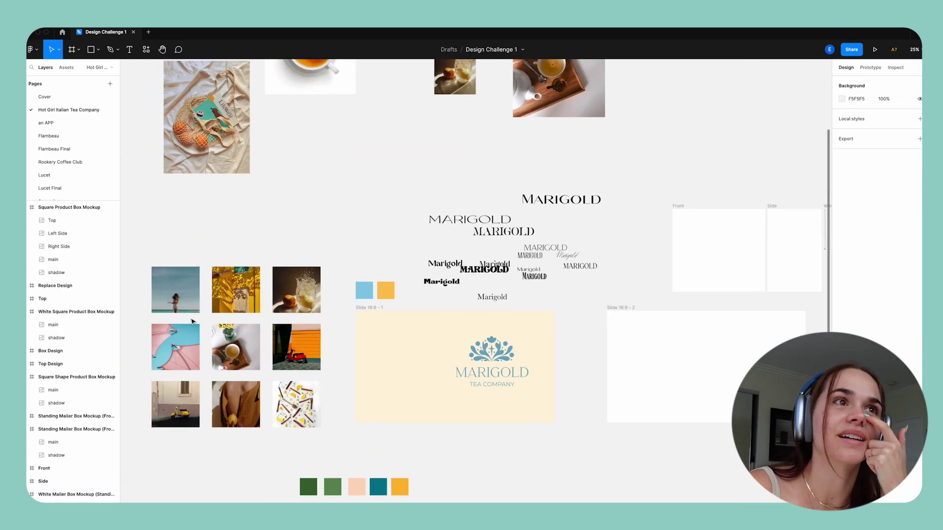
scroll(511, 139, "up", 3)
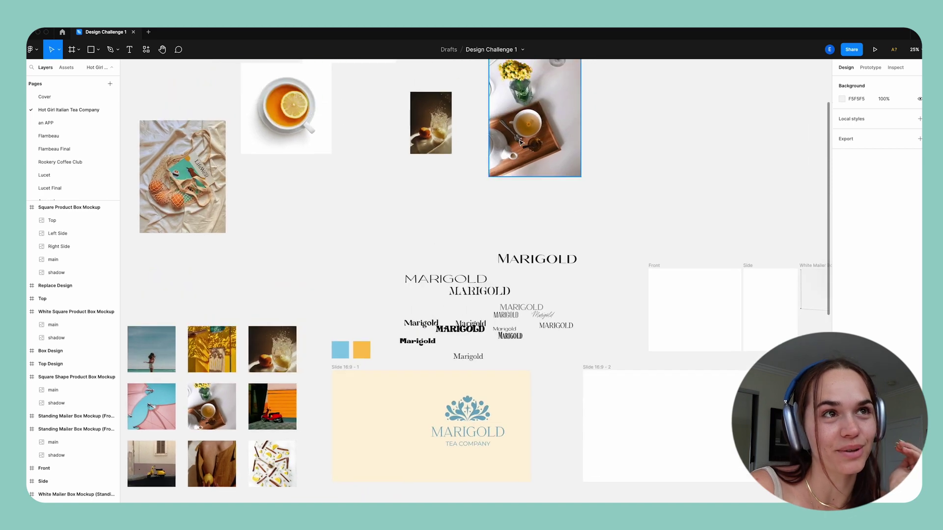
left_click_drag(532, 141, 376, 445)
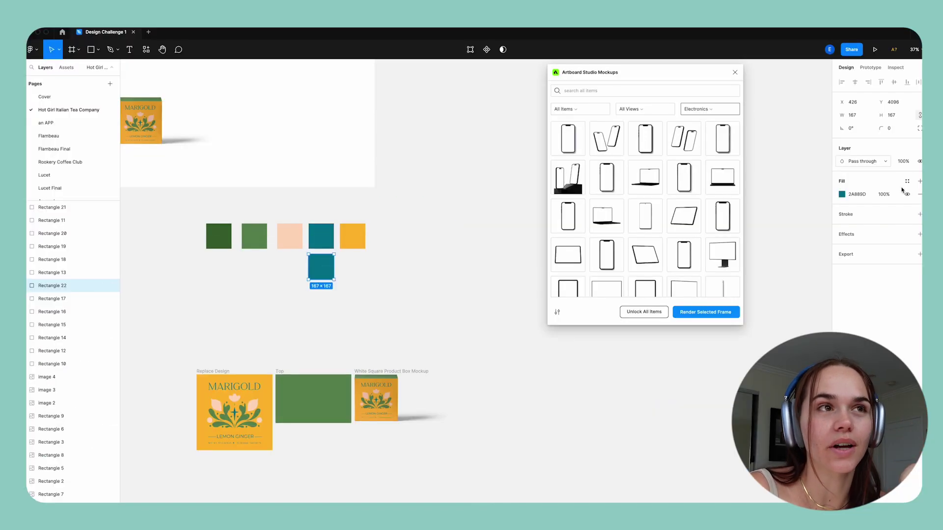
Step: Lighten the new blue swatch to a light aqua
left_click(847, 156)
left_click_drag(832, 174, 804, 169)
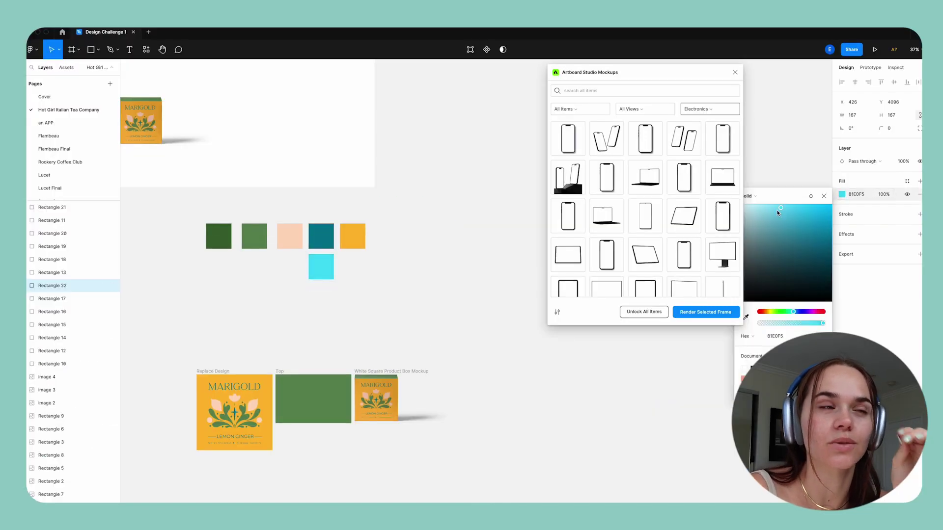
key("Escape")
Step: Subtract one circle from another in the label motif to form a crescent moon, nudged slightly right
left_click(213, 371)
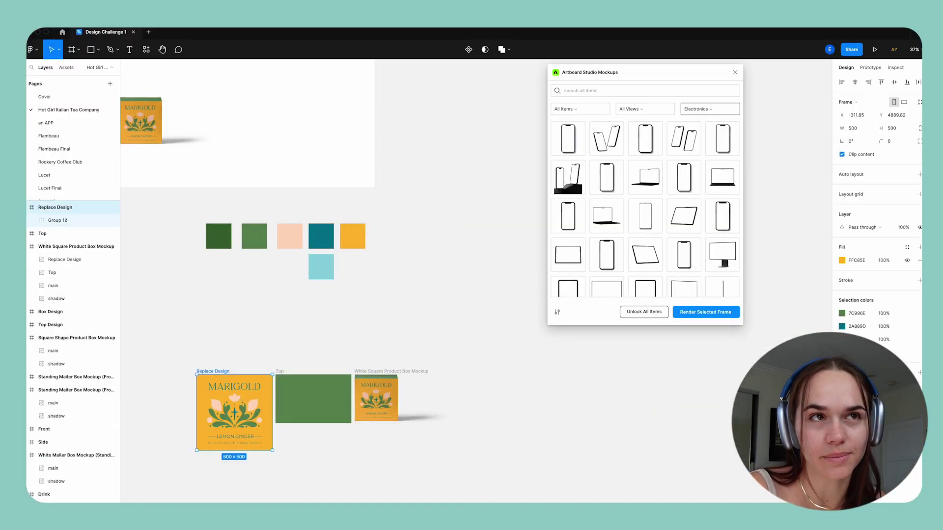
scroll(241, 452, "up", 3)
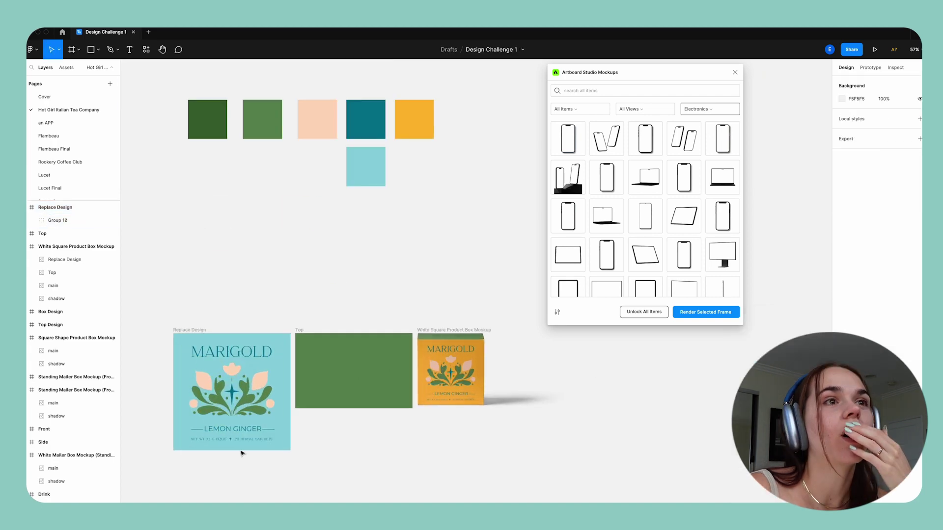
left_click(261, 382, "super")
scroll(261, 382, "up", 3)
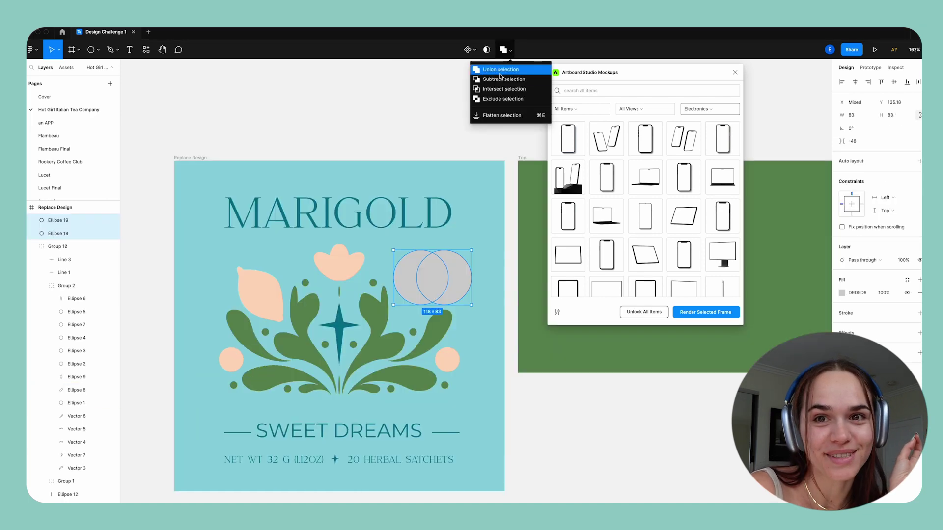
left_click(500, 81)
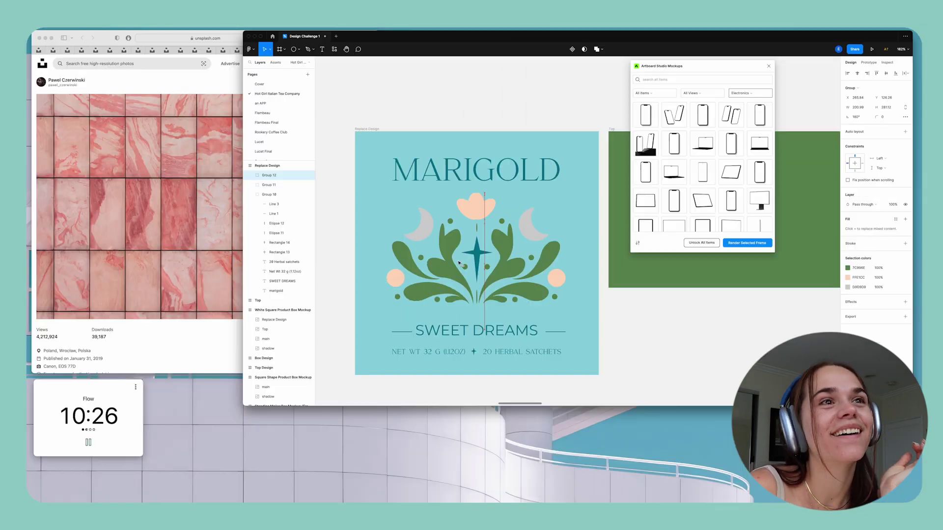
key("Right")
key("Right")
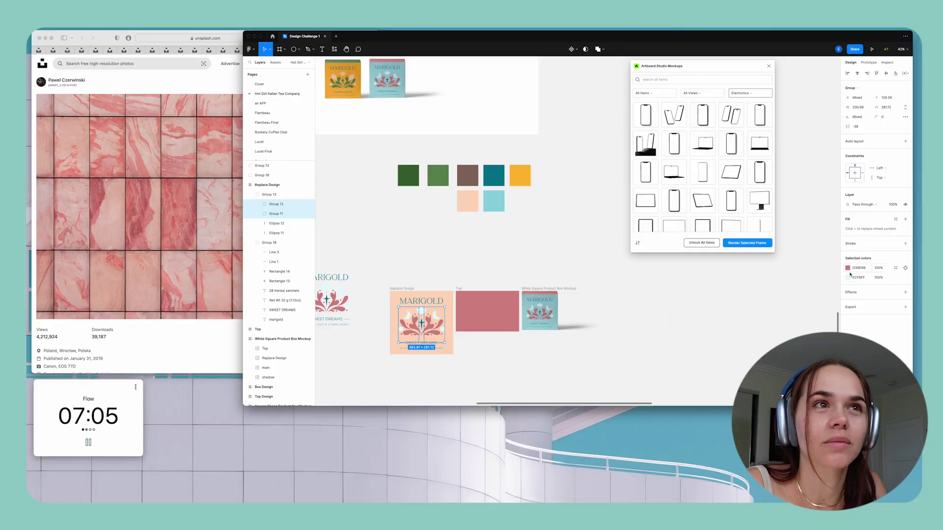
Step: Recolour the design's pink shapes with the sampled orange swatch
left_click(849, 277)
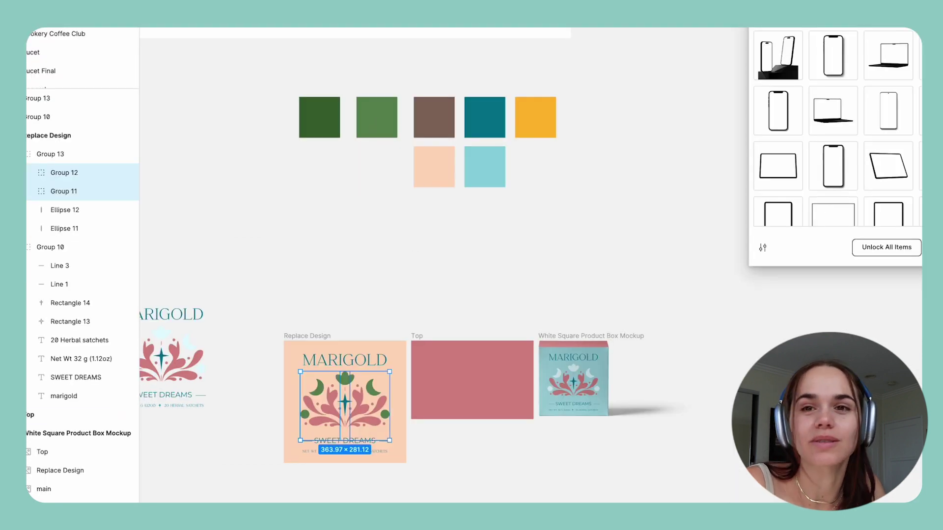
left_click(540, 128)
key("Escape")
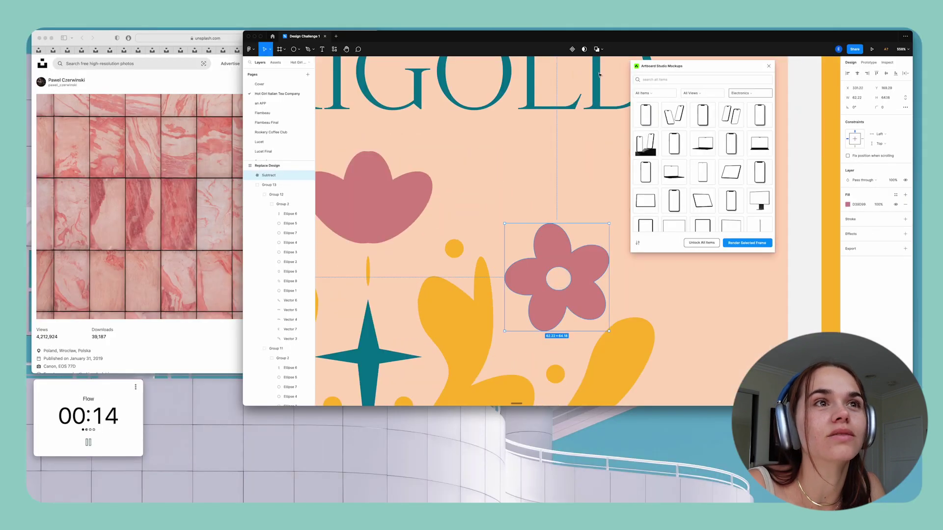
scroll(442, 233, "down", 3)
scroll(442, 233, "down", 5)
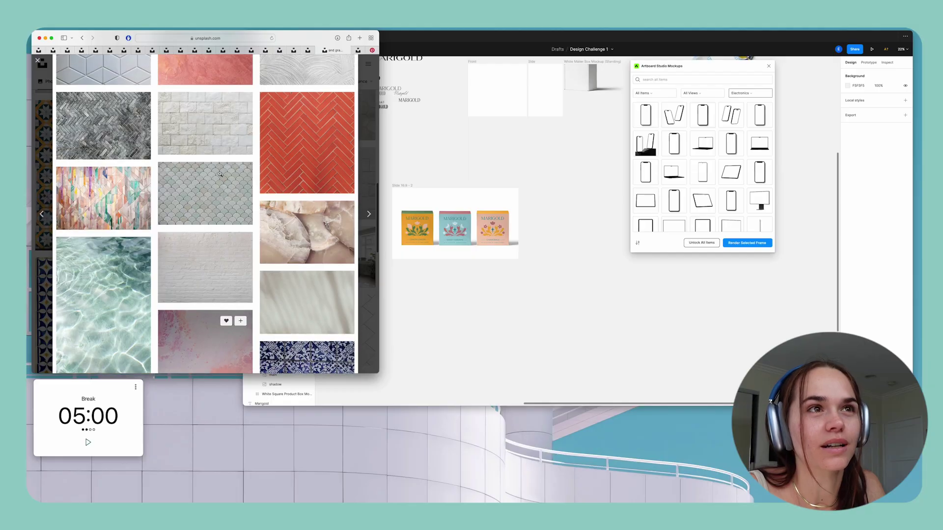
Step: Open the red herringbone tile photo on Unsplash
scroll(298, 323, "up", 3)
left_click(298, 323)
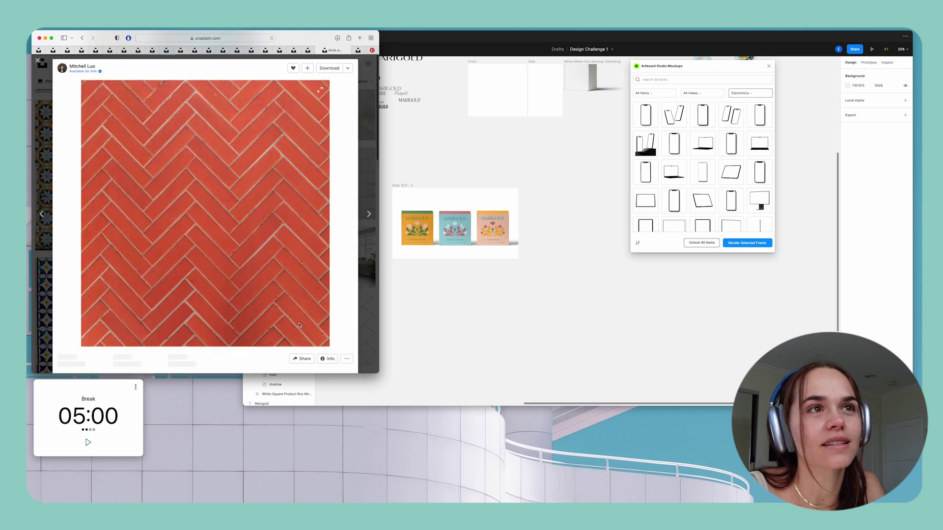
scroll(268, 236, "down", 5)
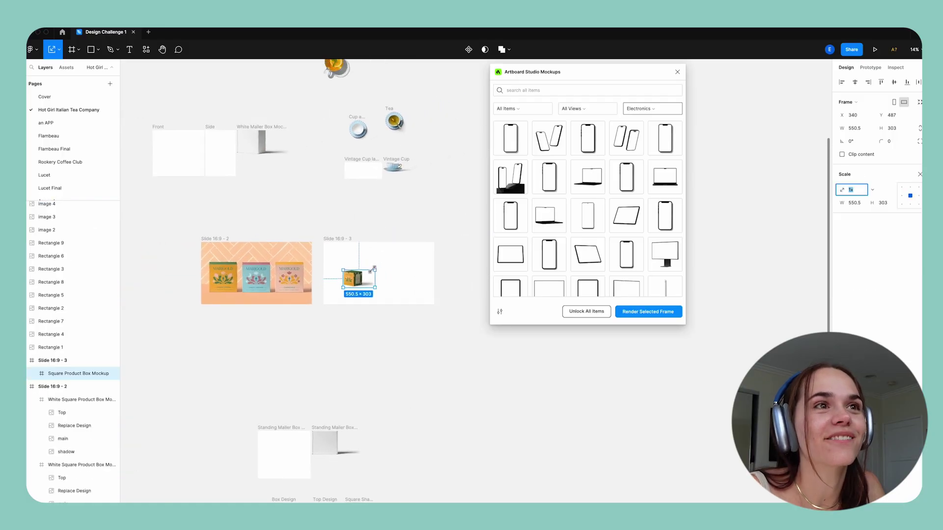
Step: Scale up the box mockup on Slide 16:9 - 3
left_click_drag(373, 268, 404, 247)
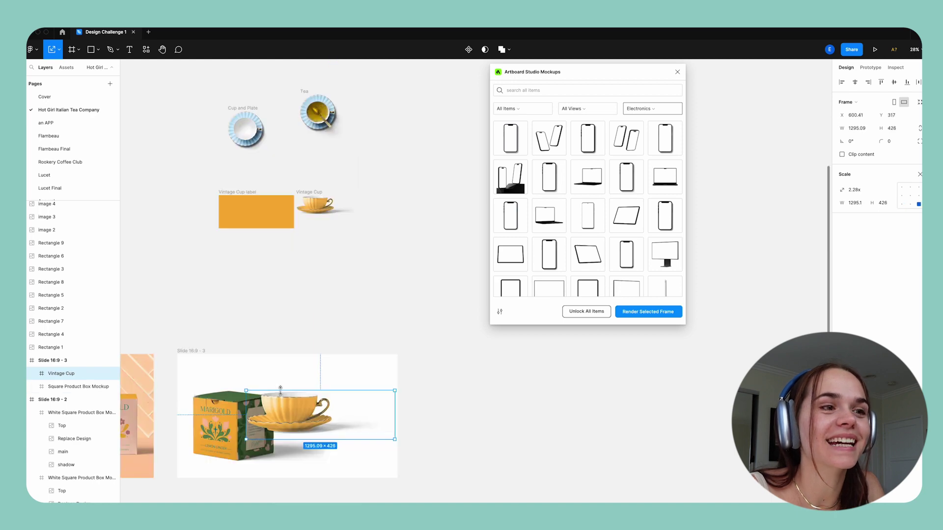